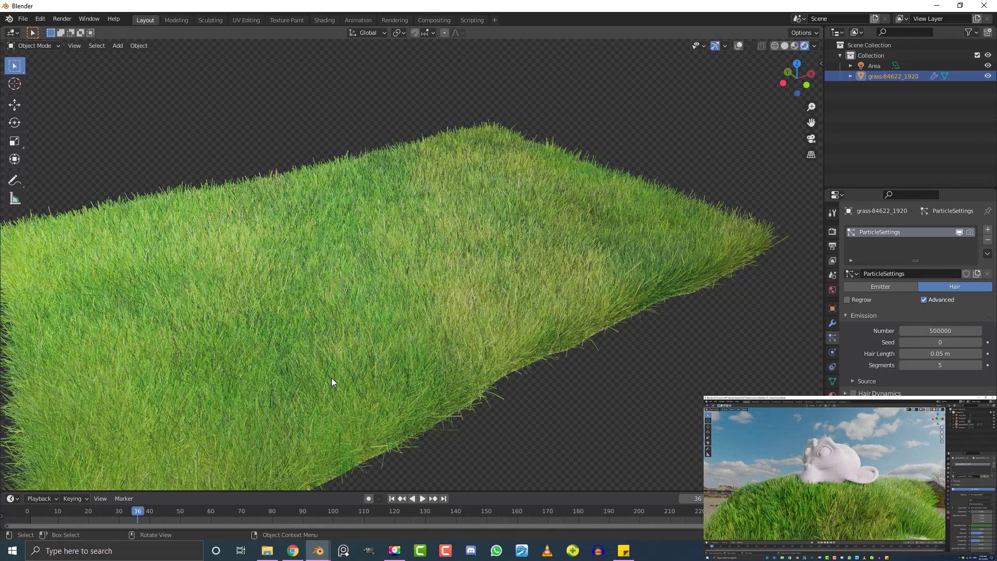
{"action": "scroll", "coordinate": [330, 381], "scroll_direction": "down", "scroll_amount": 2}
Step: Orbit around the finished grass patch, ending at a lower front view
{"action": "mouse_move", "coordinate": [334, 367]}
{"action": "middle_mouse_down"}
{"action": "mouse_move", "coordinate": [346, 372]}
{"action": "mouse_move", "coordinate": [303, 364]}
{"action": "middle_mouse_up"}
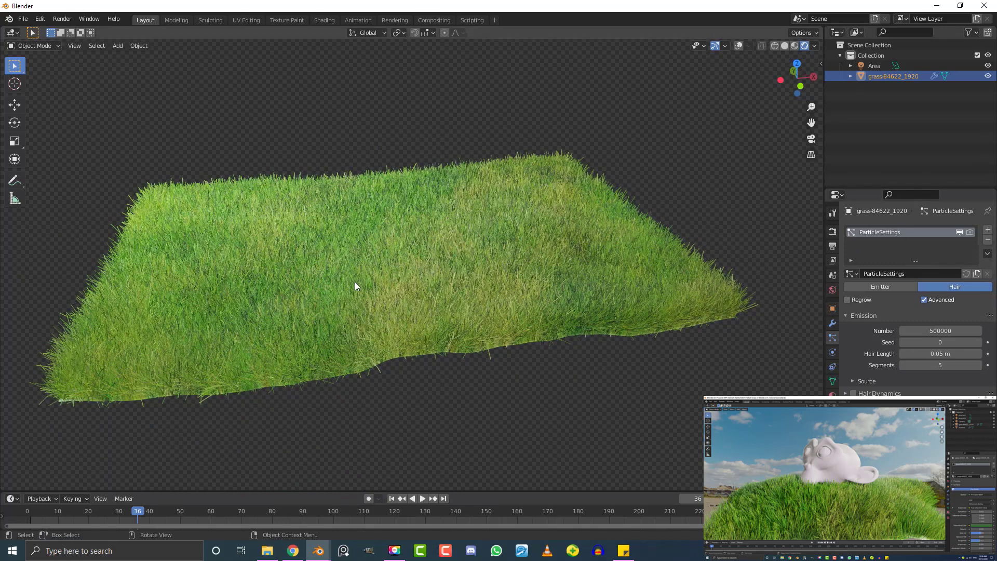
{"action": "middle_click_drag", "start_coordinate": [353, 283], "coordinate": [460, 321]}
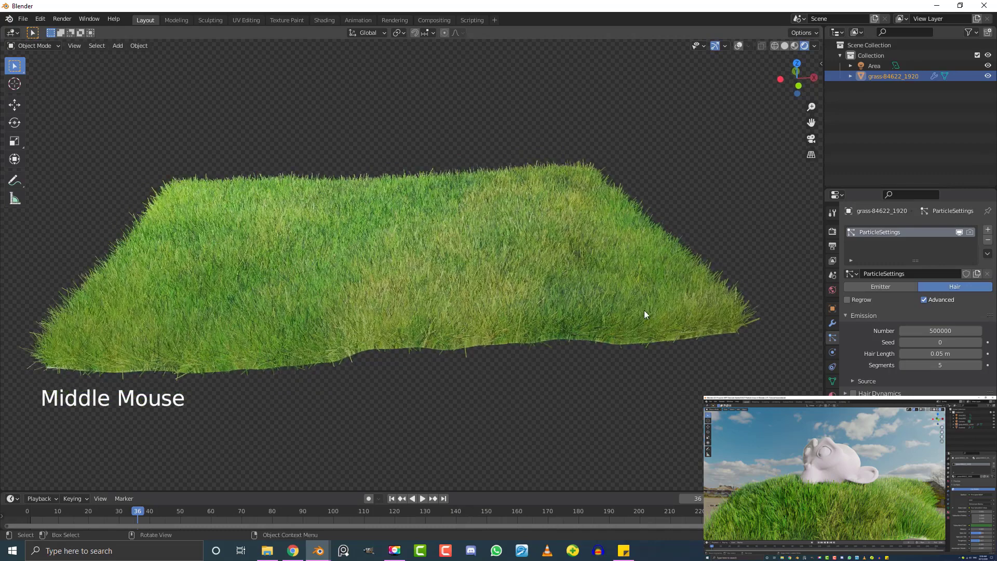
{"action": "mouse_move", "coordinate": [305, 171]}
{"action": "middle_mouse_down"}
{"action": "mouse_move", "coordinate": [290, 250]}
{"action": "mouse_move", "coordinate": [244, 262]}
{"action": "mouse_move", "coordinate": [561, 329]}
{"action": "mouse_move", "coordinate": [548, 309]}
{"action": "mouse_move", "coordinate": [579, 304]}
{"action": "middle_mouse_up"}
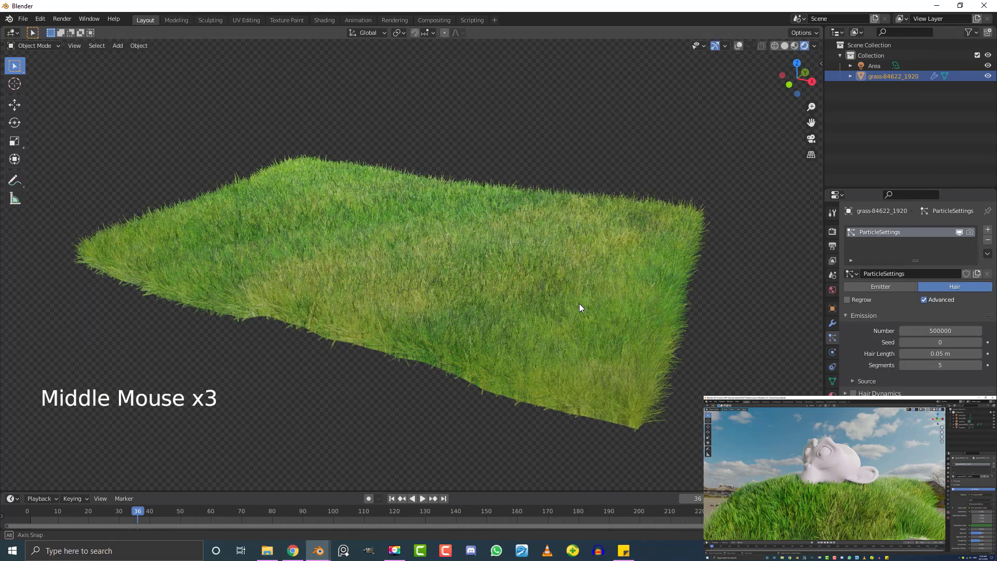
{"action": "mouse_move", "coordinate": [494, 314]}
{"action": "middle_mouse_down"}
{"action": "mouse_move", "coordinate": [478, 311]}
{"action": "mouse_move", "coordinate": [488, 311]}
{"action": "middle_mouse_up"}
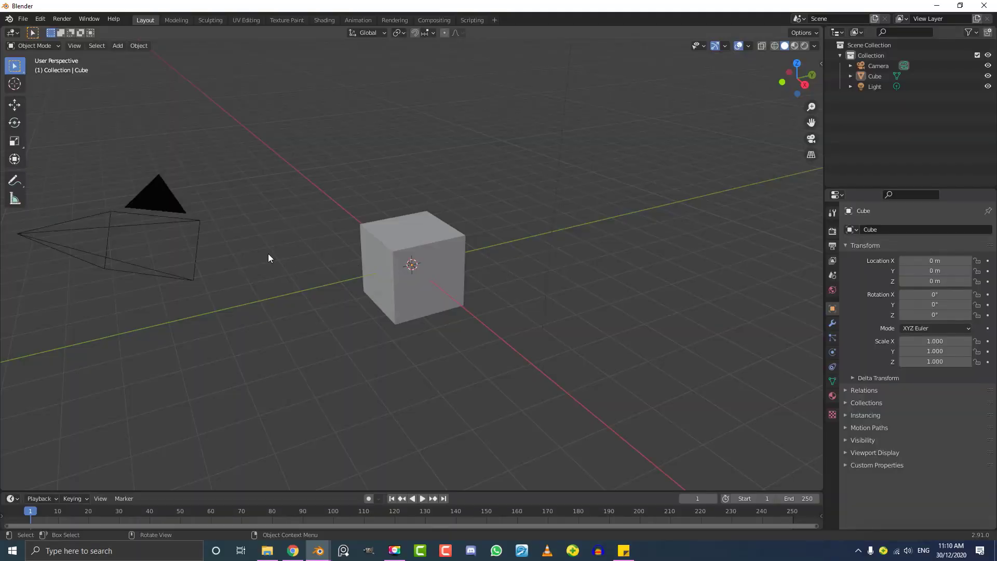
Step: In Preferences > Add-ons, search 'image' and enable Import Images as Planes, then close Preferences
{"action": "key", "text": "shift+a"}
{"action": "left_click", "coordinate": [40, 19]}
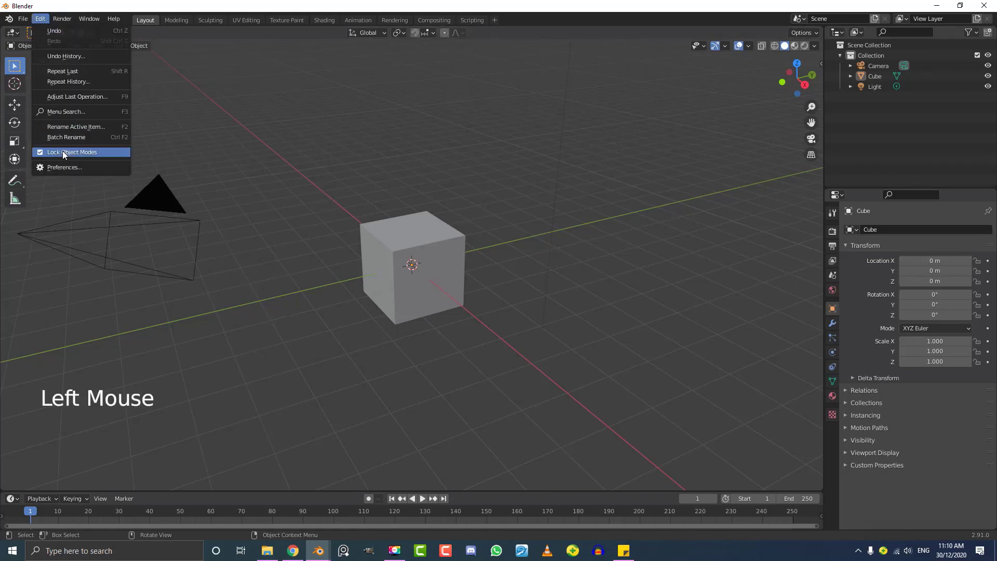
{"action": "left_click", "coordinate": [60, 166]}
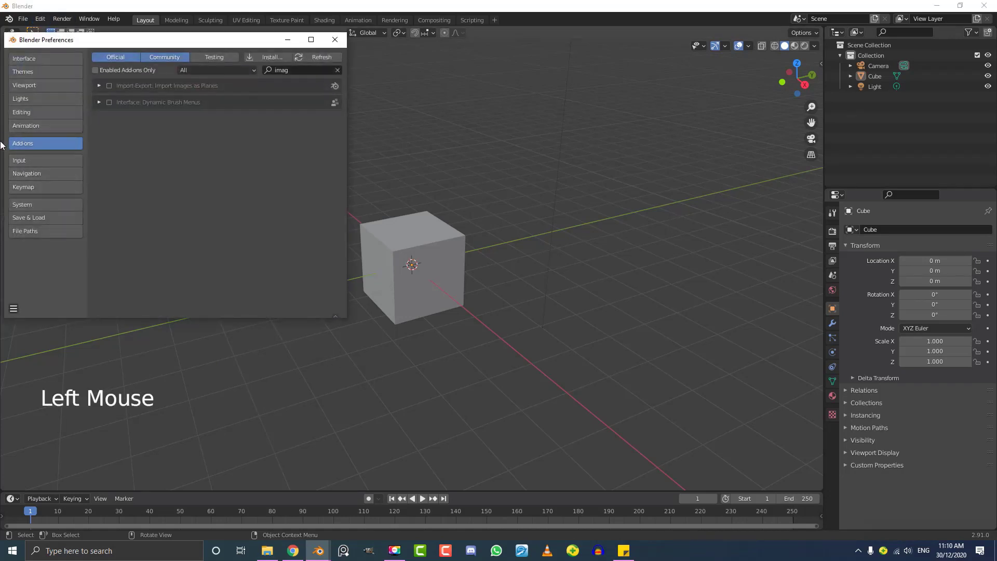
{"action": "left_click", "coordinate": [289, 69]}
{"action": "type", "text": "imag"}
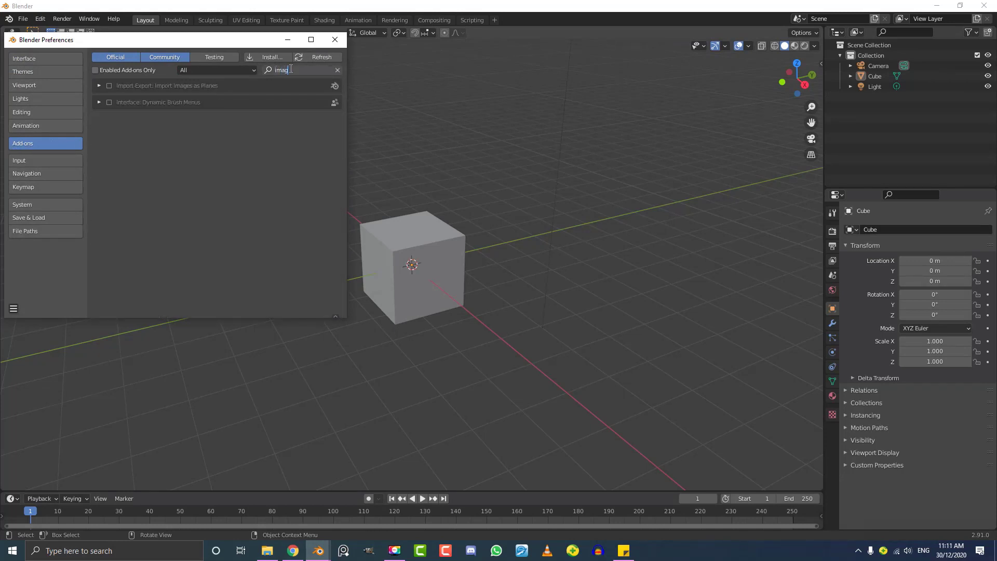
{"action": "type", "text": "e"}
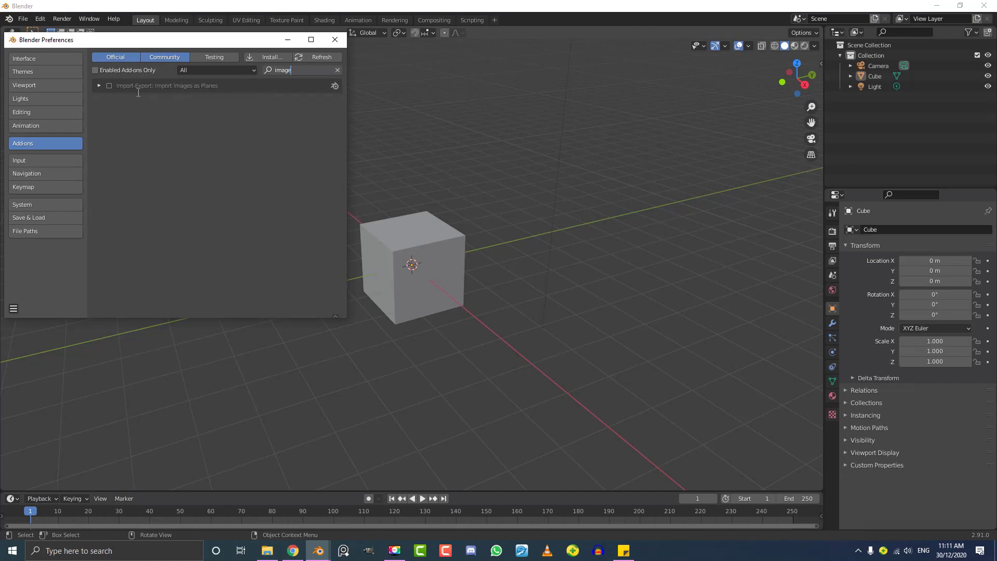
{"action": "left_click", "coordinate": [108, 87]}
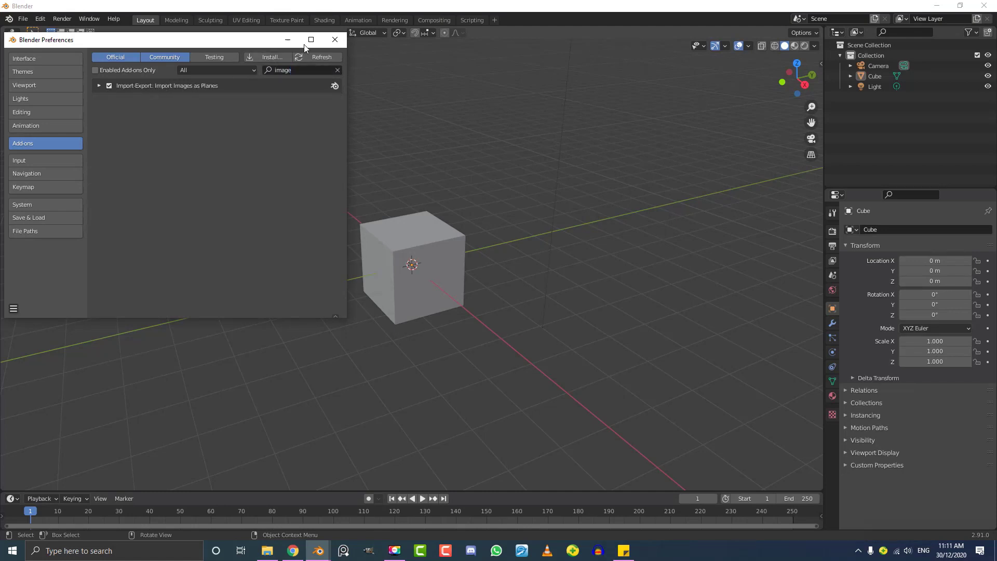
{"action": "left_click", "coordinate": [334, 40]}
Step: Box-select the default camera, cube and light and delete them, leaving an empty scene
{"action": "middle_click", "coordinate": [304, 202]}
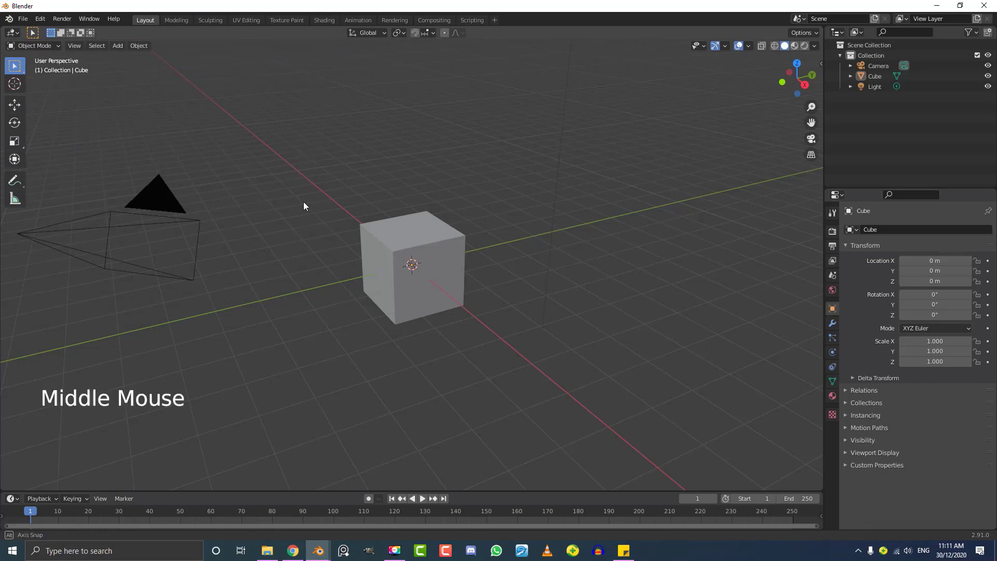
{"action": "key", "text": "shift+a"}
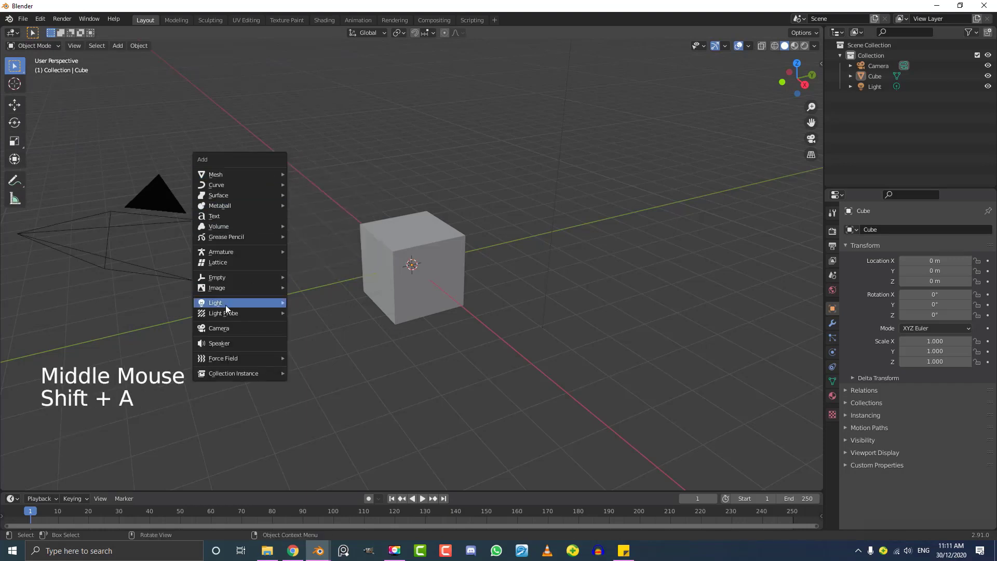
{"action": "mouse_move", "coordinate": [218, 287]}
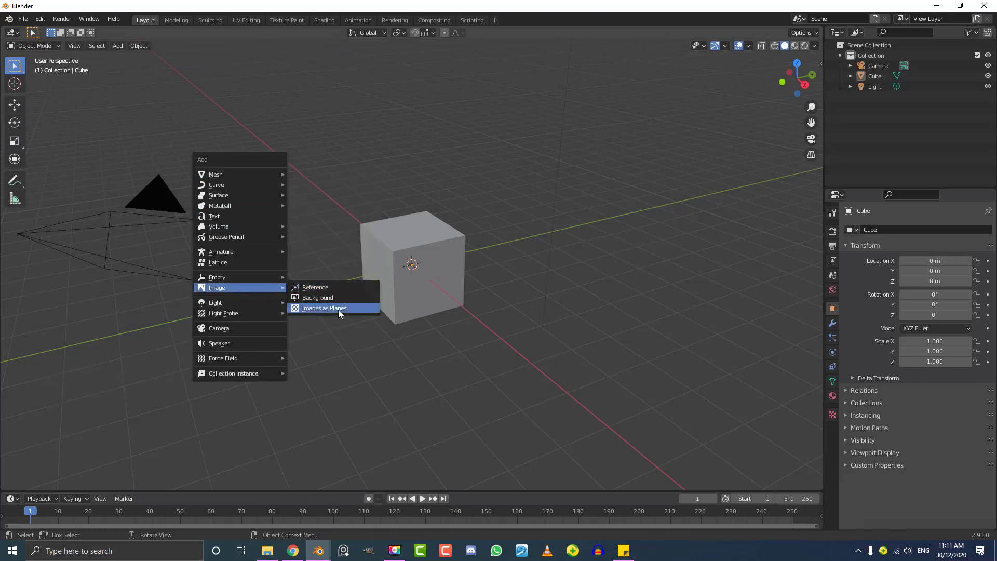
{"action": "scroll", "coordinate": [447, 169], "scroll_direction": "down", "scroll_amount": 2}
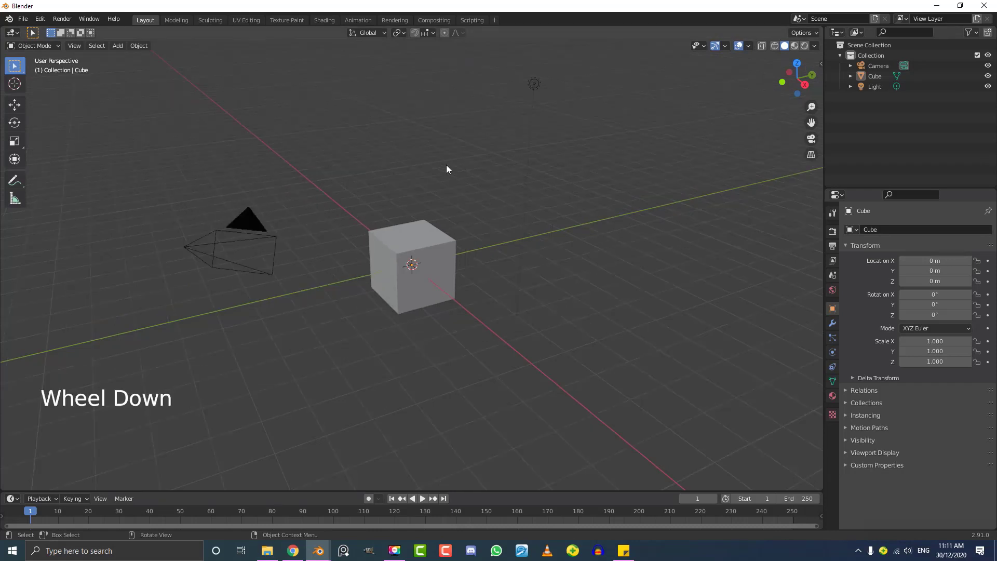
{"action": "left_click_drag", "start_coordinate": [233, 330], "coordinate": [586, 60]}
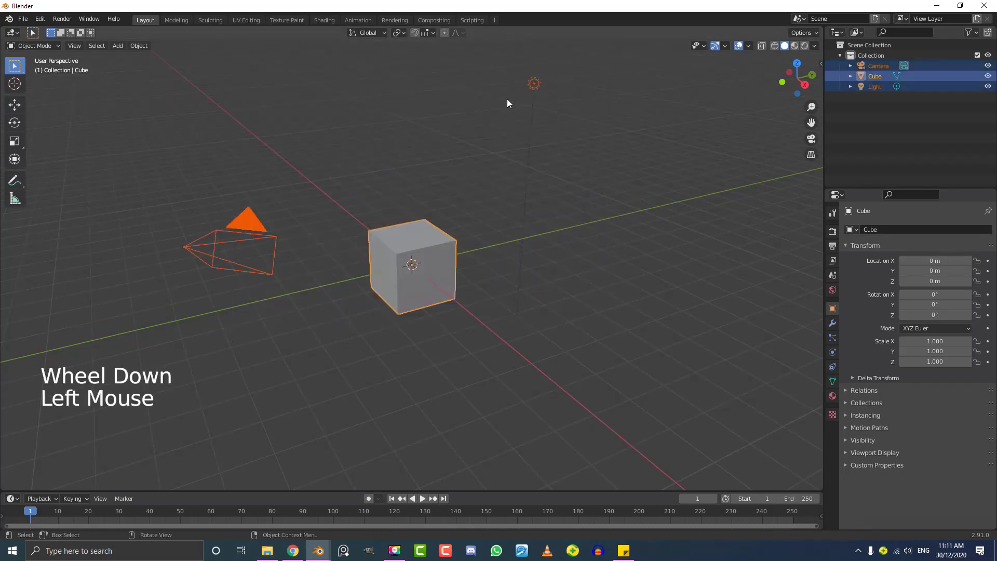
{"action": "key", "text": "x"}
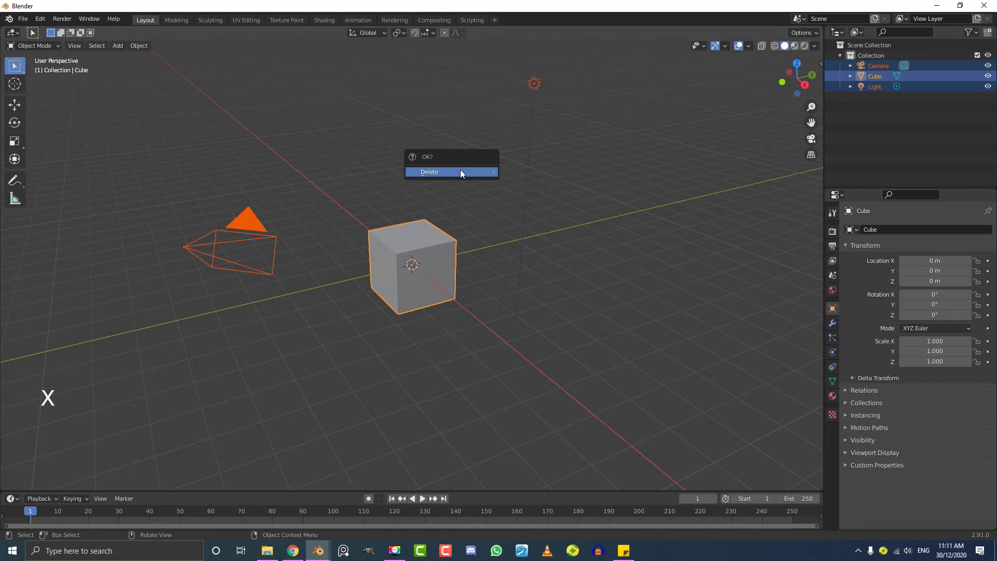
{"action": "left_click", "coordinate": [460, 169]}
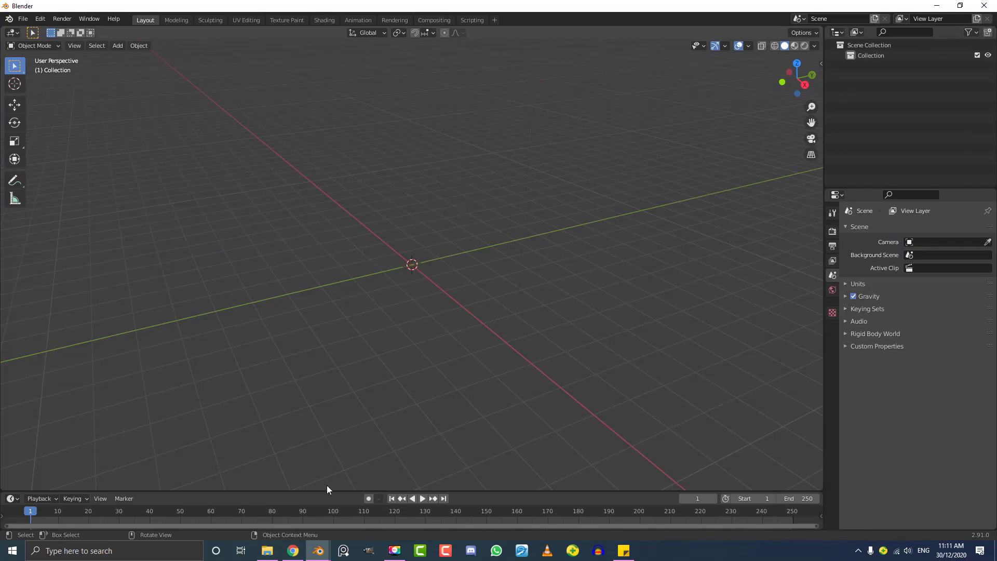
Step: Bring up the Pixabay grass photo page and show its download size options
{"action": "left_click", "coordinate": [292, 551]}
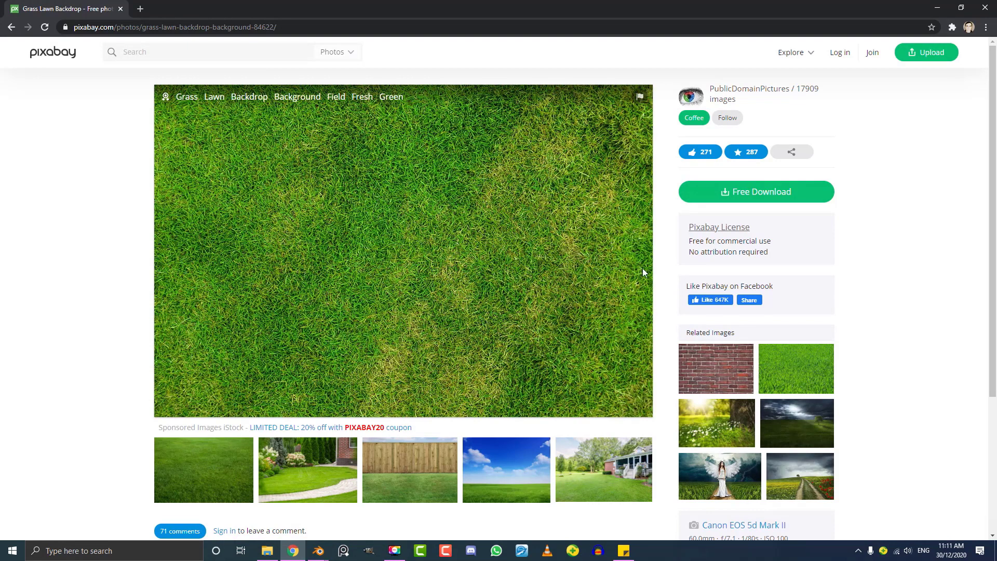
{"action": "left_click", "coordinate": [783, 191]}
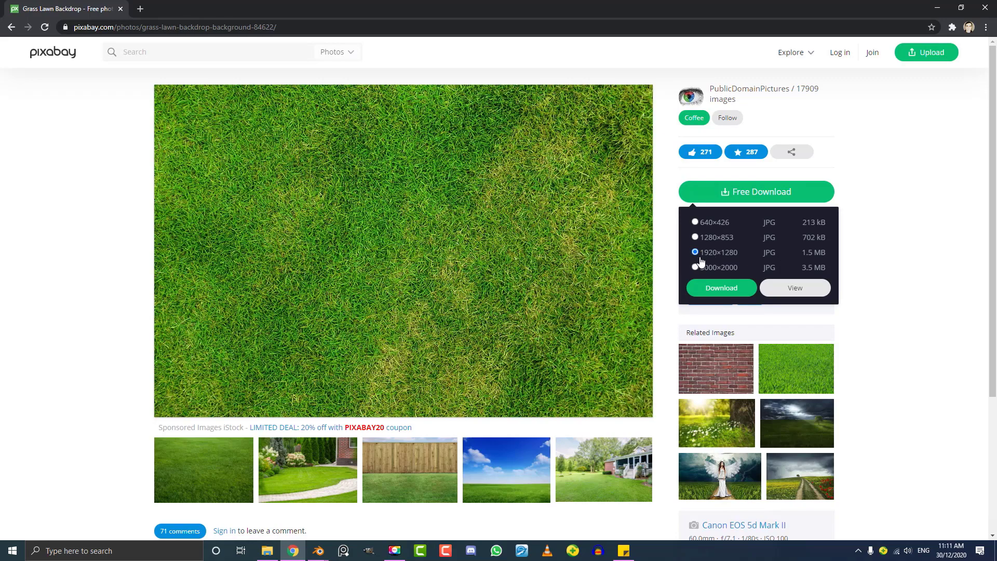
Step: Shrink Blender to check the grass image on the desktop, maximize again and bring up the Add menu
{"action": "left_click", "coordinate": [936, 7]}
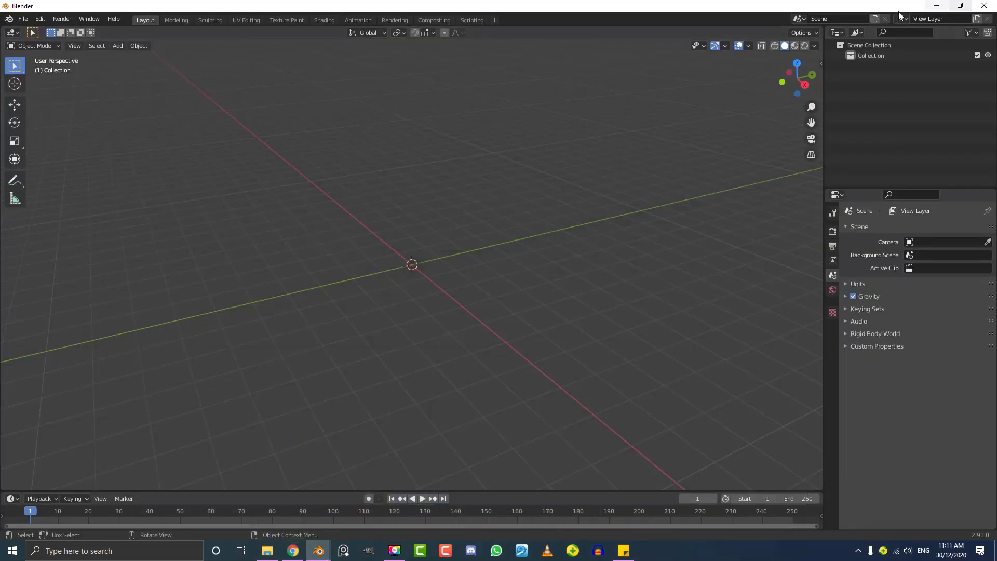
{"action": "left_click_drag", "start_coordinate": [899, 14], "coordinate": [743, 340]}
{"action": "left_click_drag", "start_coordinate": [342, 261], "coordinate": [456, 218]}
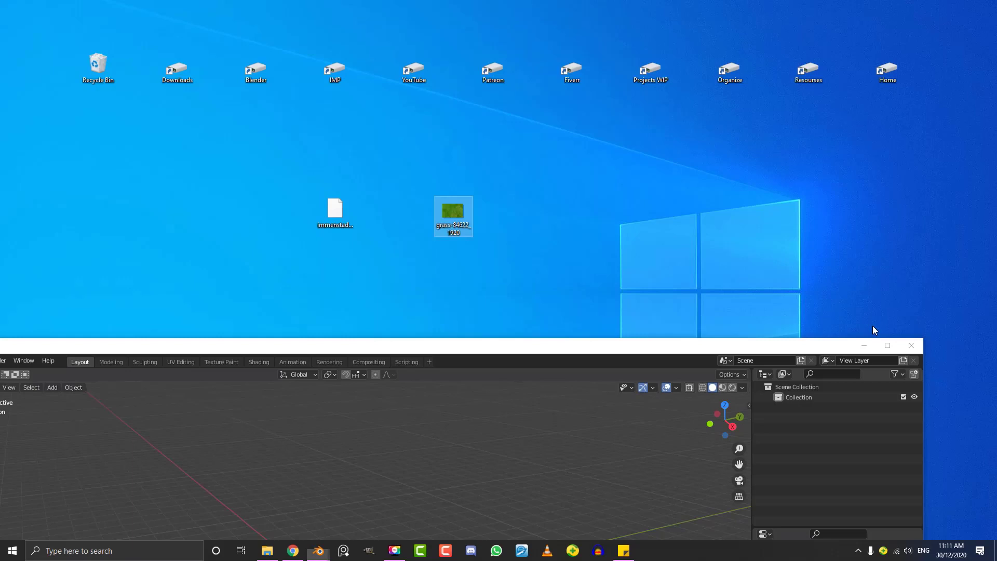
{"action": "left_click", "coordinate": [886, 345]}
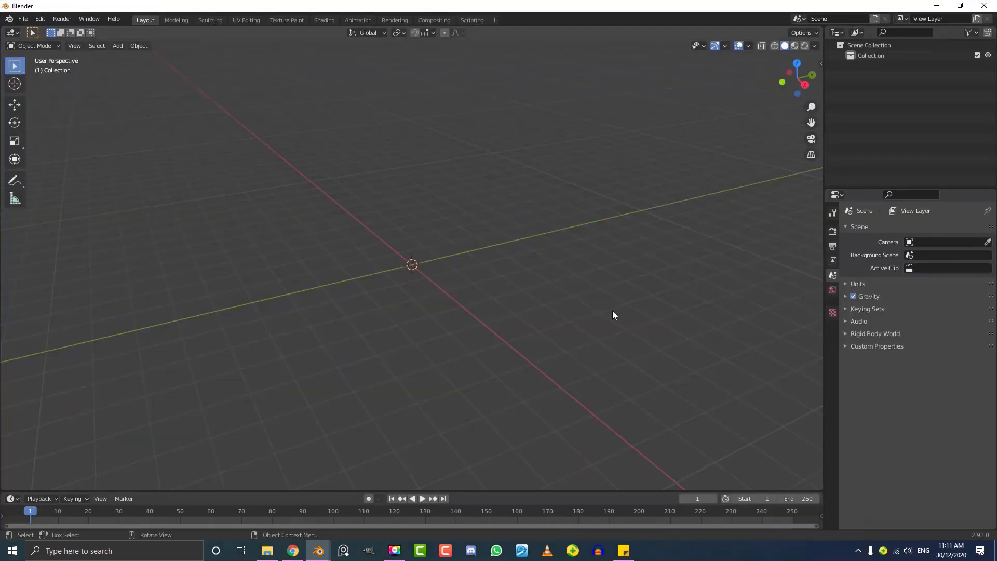
{"action": "middle_click", "coordinate": [414, 264]}
{"action": "key", "text": "shift+a"}
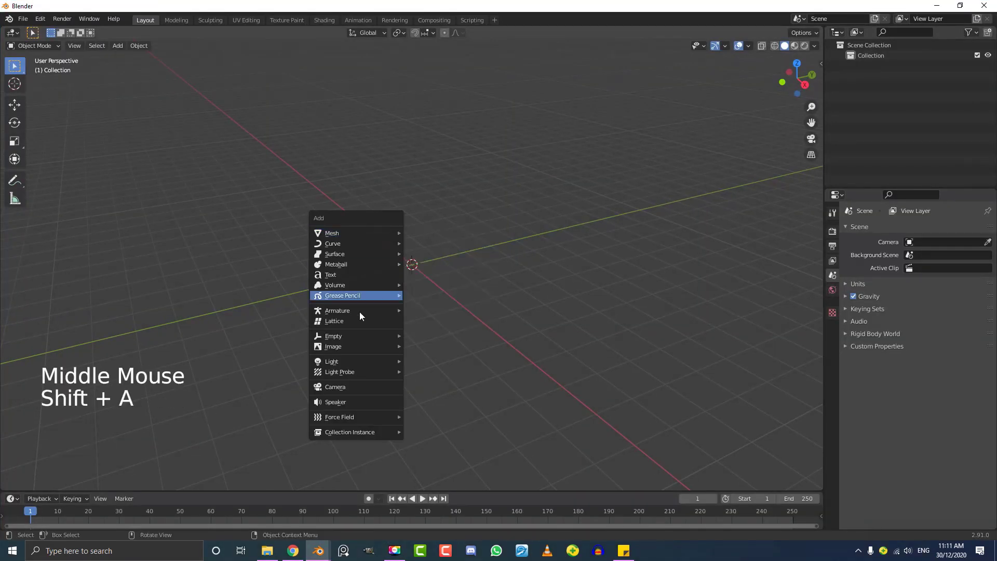
{"action": "mouse_move", "coordinate": [355, 346]}
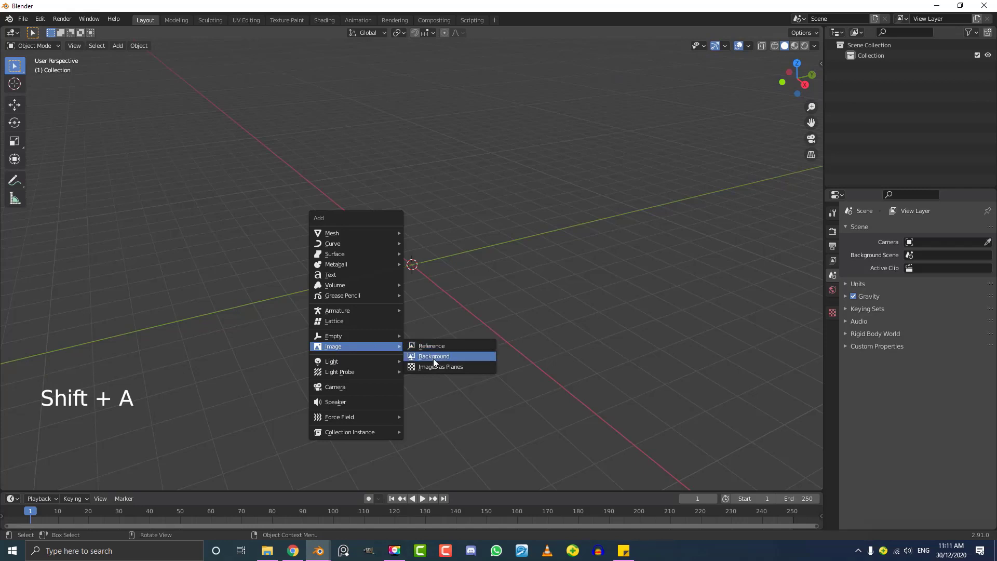
Step: Import grass-84622_1920.jpg from the Desktop as a textured plane via Images as Planes
{"action": "left_click", "coordinate": [465, 368]}
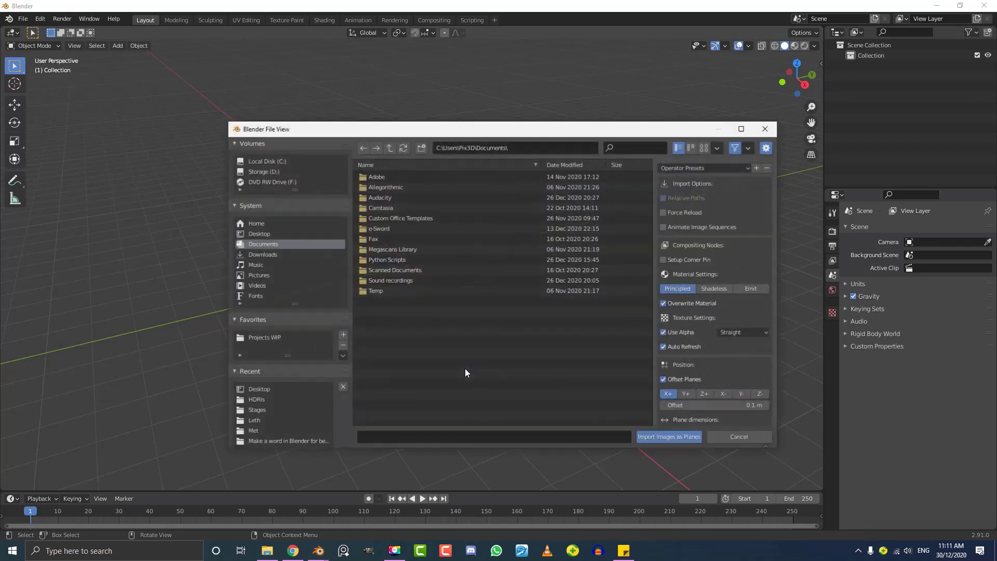
{"action": "left_click", "coordinate": [253, 235]}
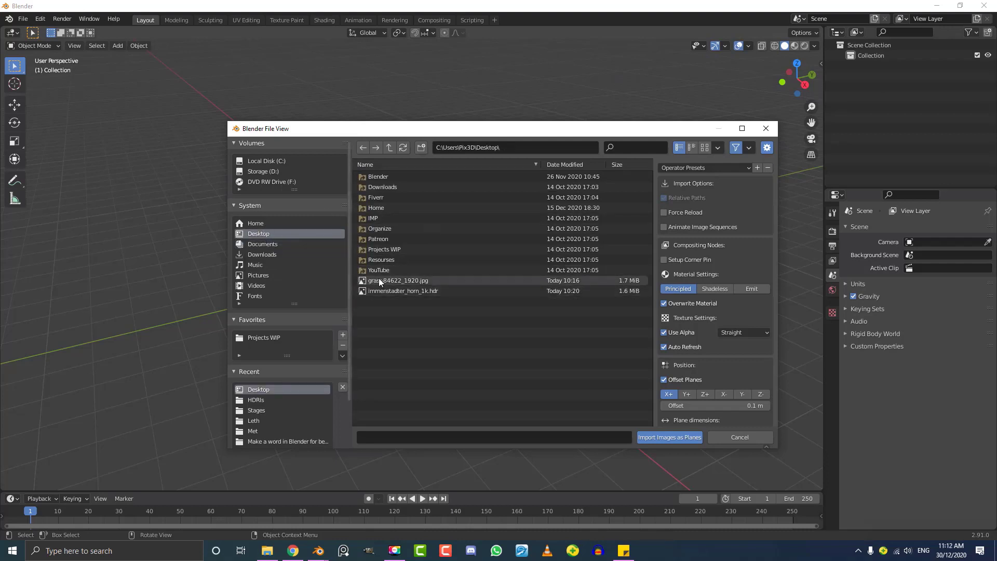
{"action": "left_click", "coordinate": [400, 280]}
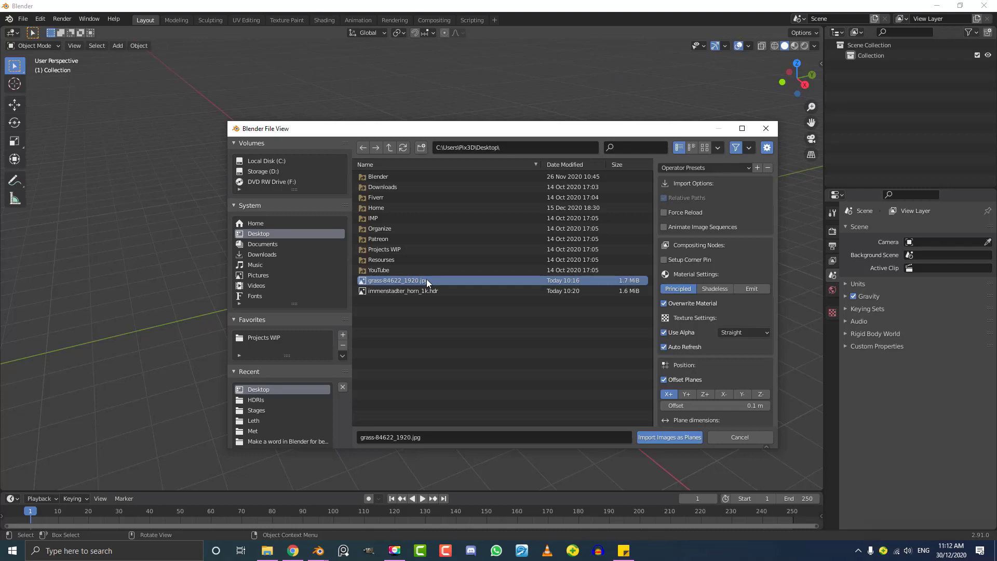
{"action": "left_click", "coordinate": [666, 437]}
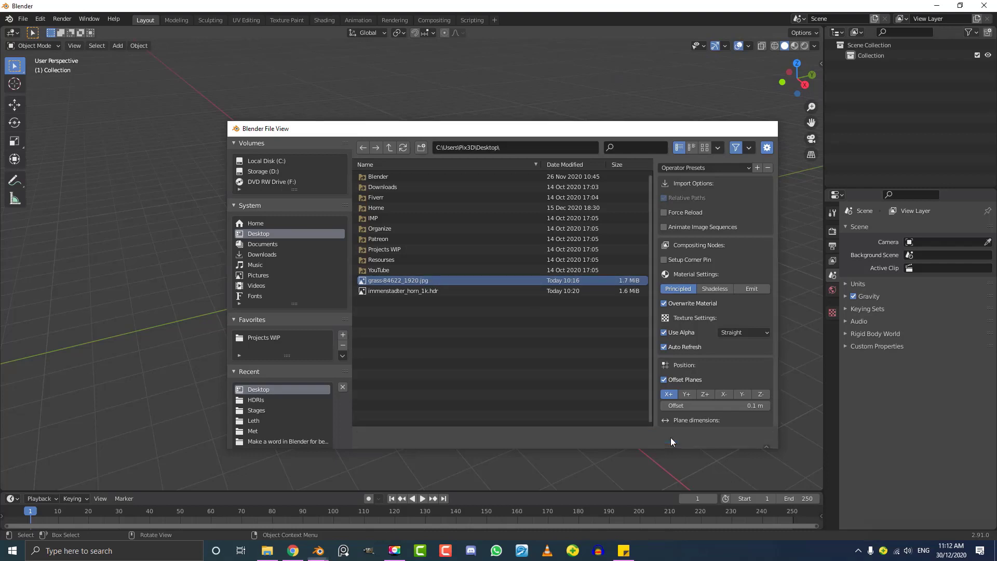
Step: Switch the viewport to Rendered shading and look down over the grass plane
{"action": "middle_click", "coordinate": [380, 276]}
{"action": "key", "text": "z"}
{"action": "scroll", "coordinate": [381, 320], "scroll_direction": "up", "scroll_amount": 5}
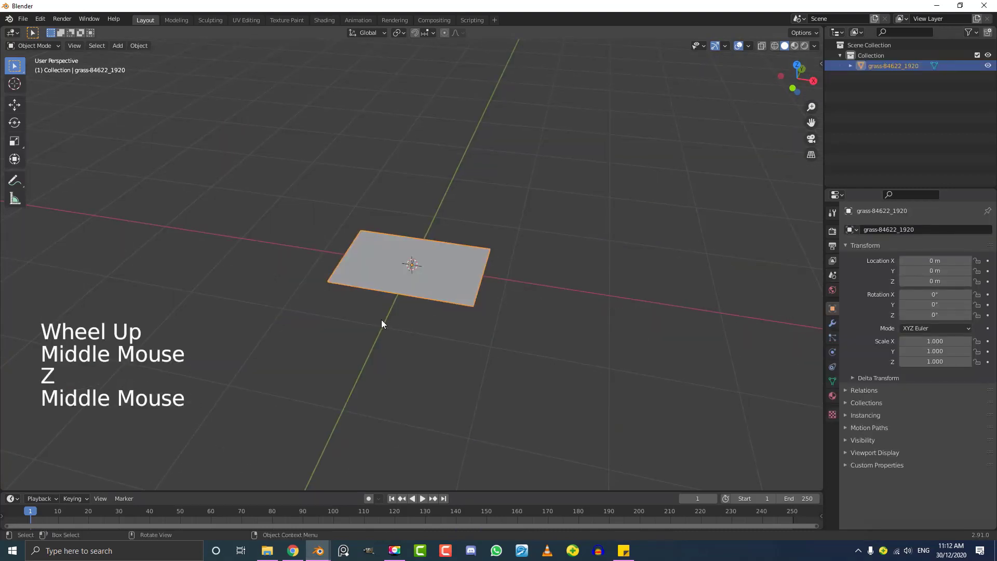
{"action": "key", "text": "z"}
{"action": "scroll", "coordinate": [387, 280], "scroll_direction": "up", "scroll_amount": 3}
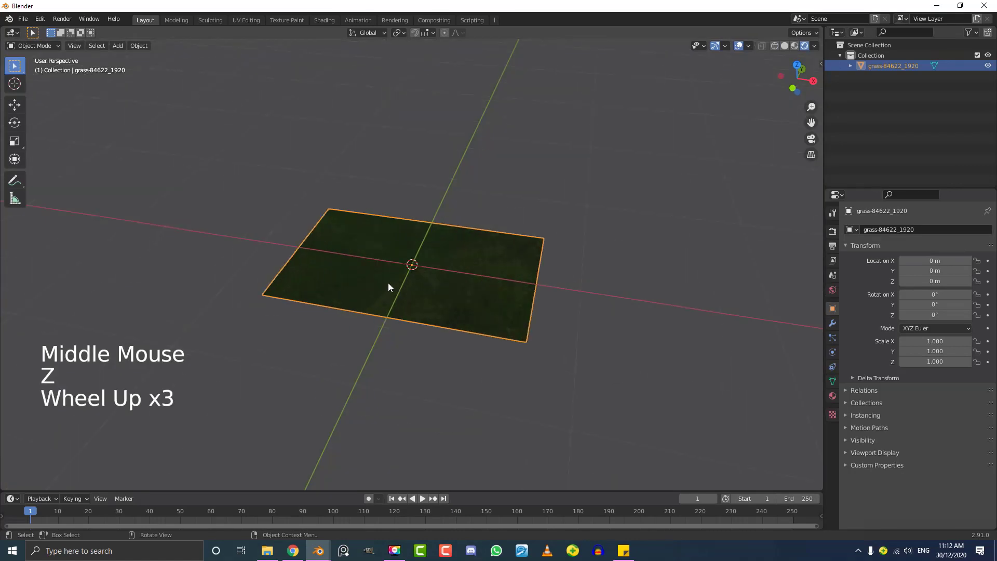
{"action": "scroll", "coordinate": [388, 286], "scroll_direction": "up", "scroll_amount": 1}
{"action": "middle_click_drag", "start_coordinate": [388, 286], "coordinate": [360, 280]}
{"action": "scroll", "coordinate": [358, 278], "scroll_direction": "up", "scroll_amount": 1}
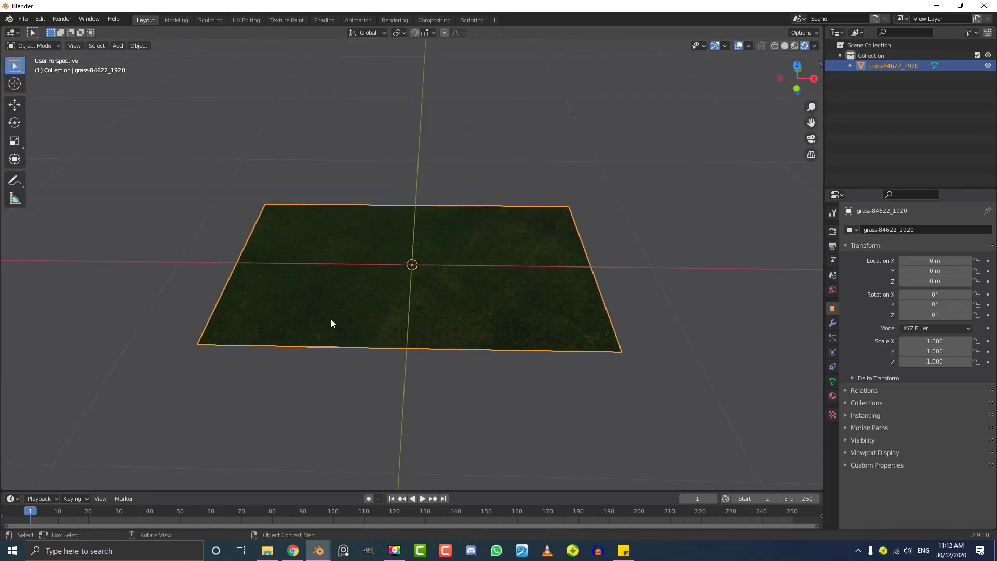
Step: Visit the Shading workspace, nudge the image texture node left, and return to the Layout workspace
{"action": "left_click", "coordinate": [323, 20]}
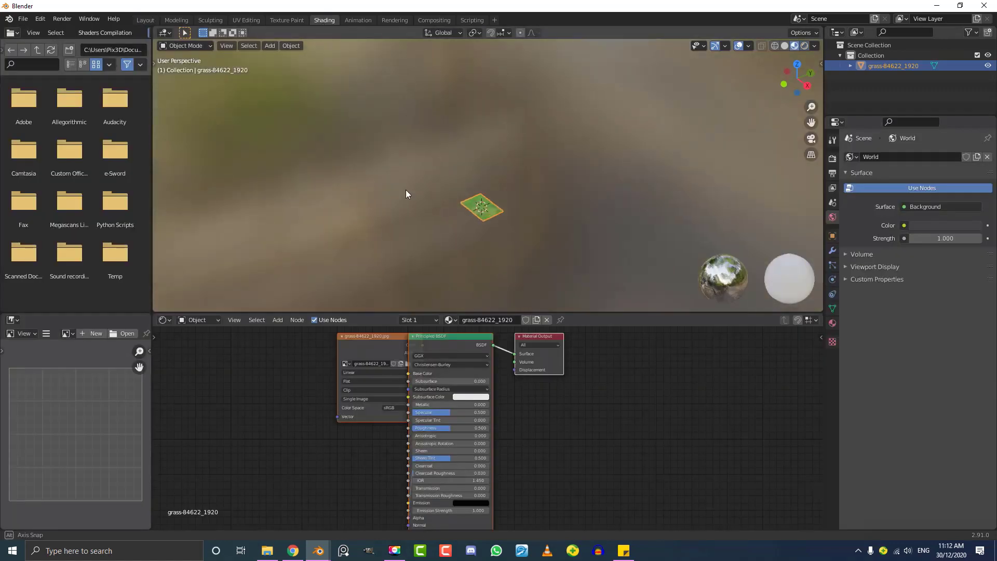
{"action": "scroll", "coordinate": [383, 398], "scroll_direction": "up", "scroll_amount": 1}
{"action": "left_click_drag", "start_coordinate": [398, 362], "coordinate": [294, 370]}
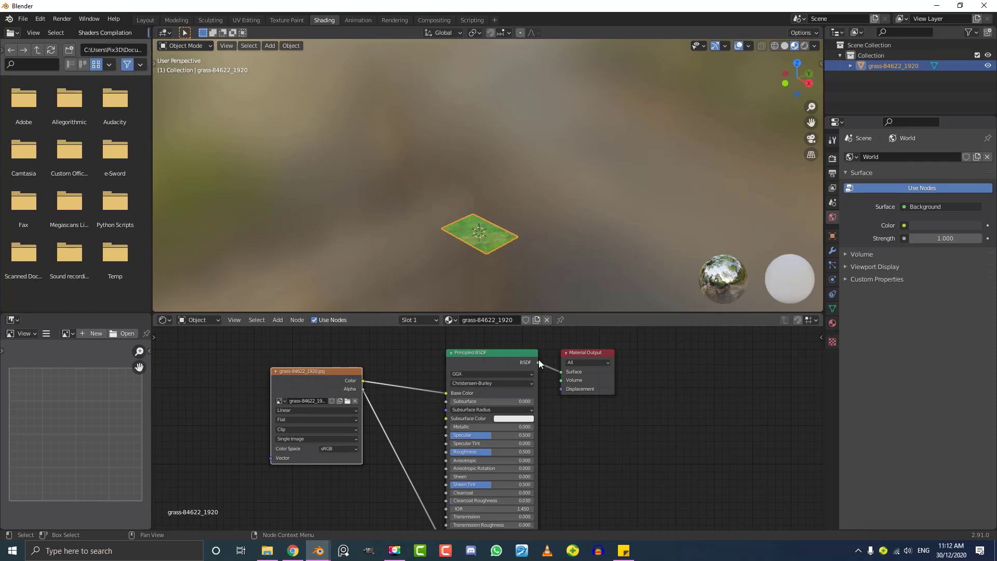
{"action": "left_click", "coordinate": [145, 19]}
{"action": "middle_click_drag", "start_coordinate": [460, 209], "coordinate": [477, 214]}
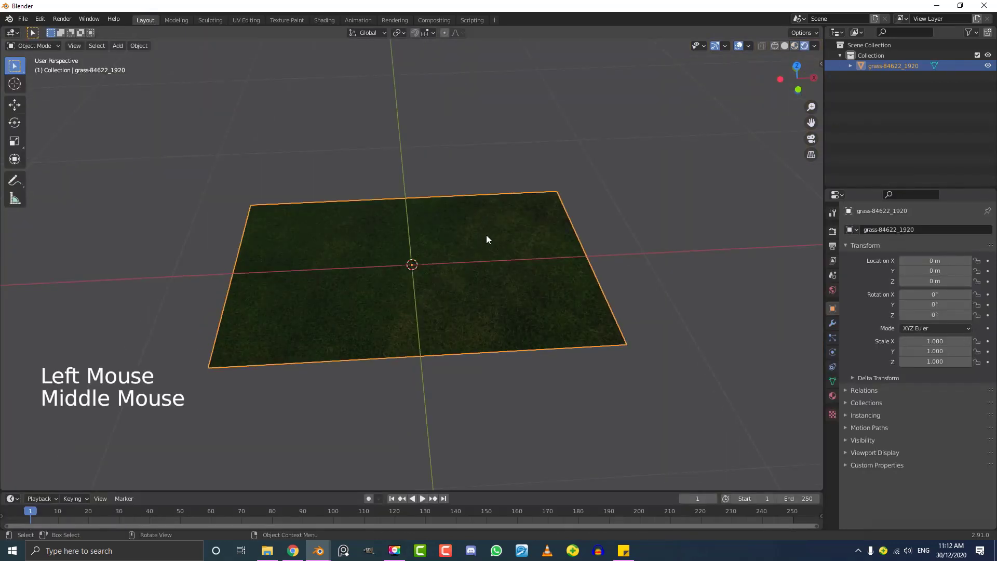
Step: In World properties, set the background Color input to an Environment Texture
{"action": "left_click", "coordinate": [833, 290]}
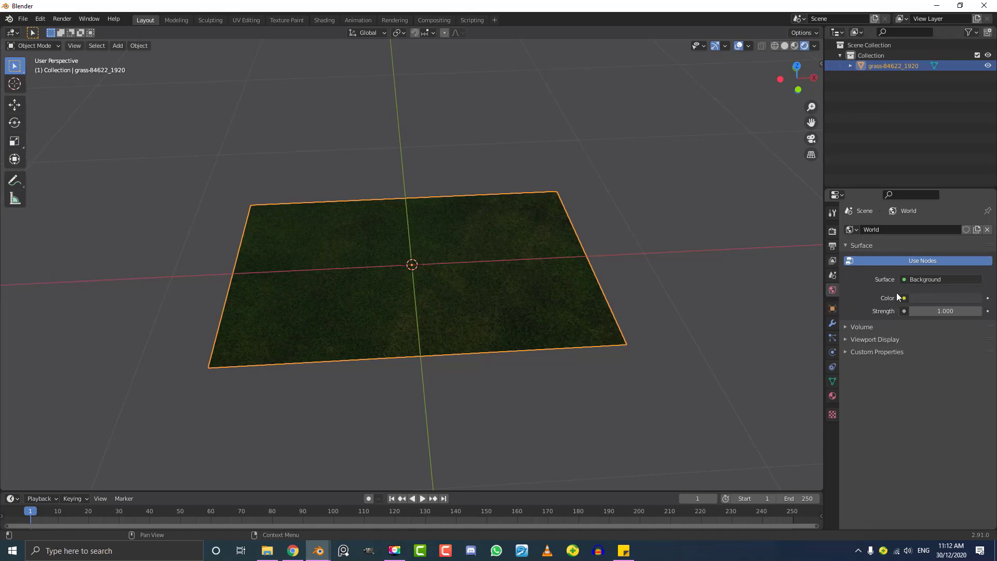
{"action": "left_click", "coordinate": [987, 298]}
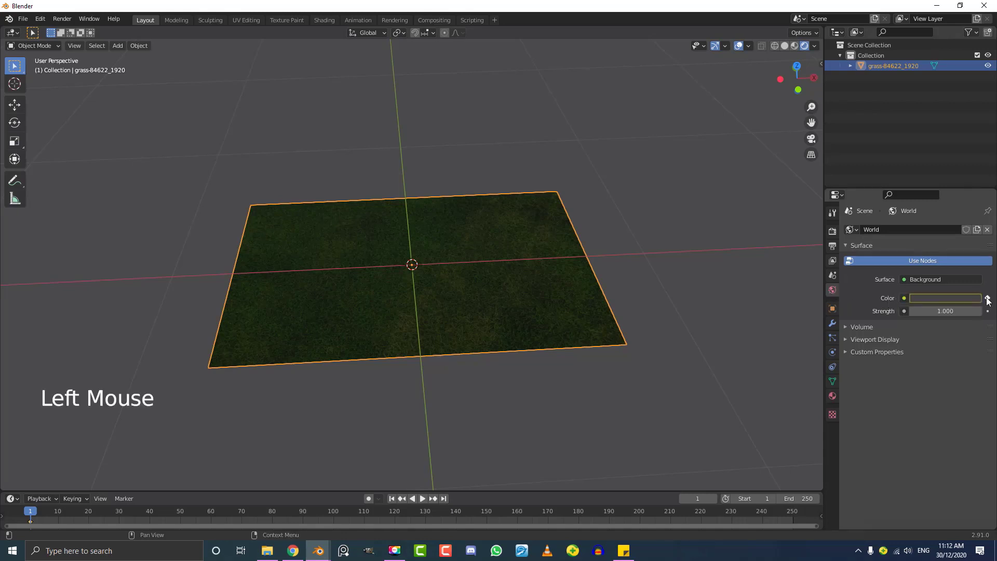
{"action": "left_click", "coordinate": [985, 298]}
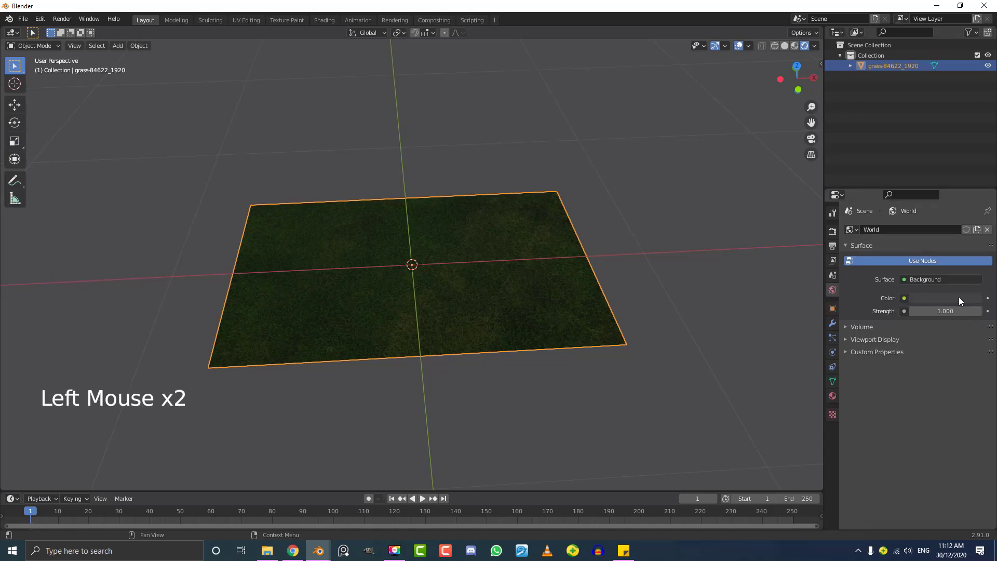
{"action": "left_click", "coordinate": [904, 298]}
{"action": "left_click", "coordinate": [904, 298]}
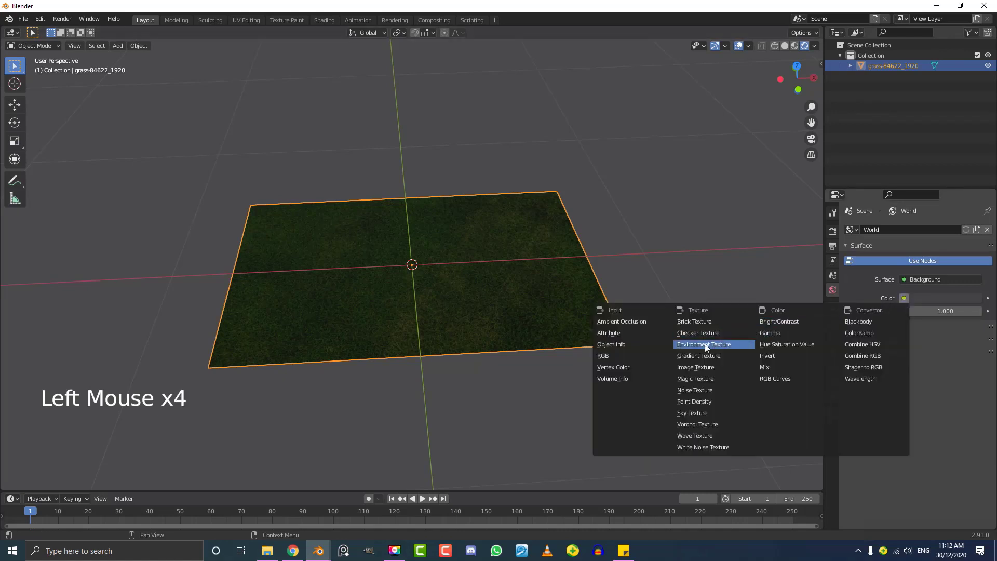
{"action": "left_click", "coordinate": [732, 344]}
Step: Browse to the Desktop and choose immenstadter_horn_1k.hdr for the environment texture
{"action": "left_click", "coordinate": [951, 314]}
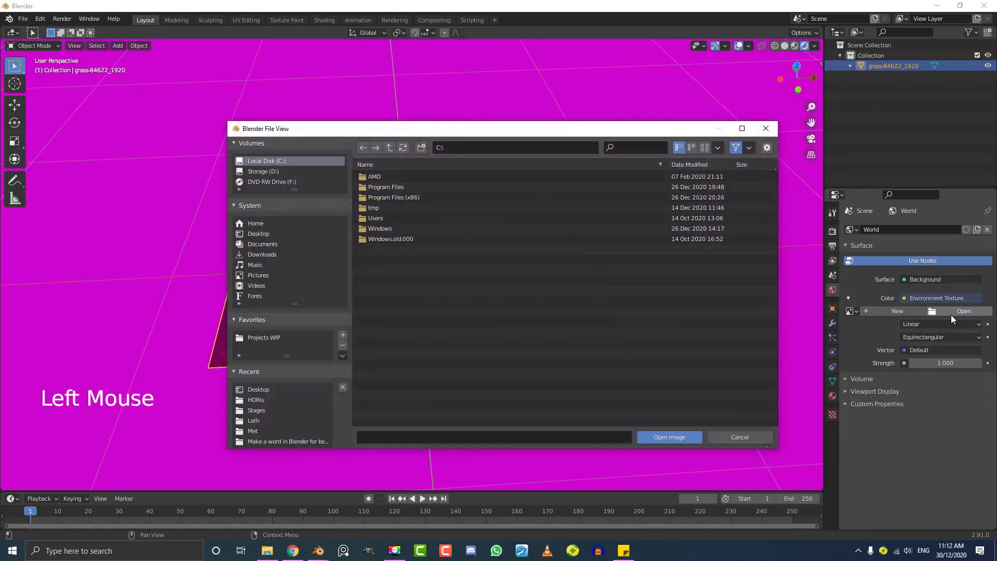
{"action": "left_click", "coordinate": [272, 231]}
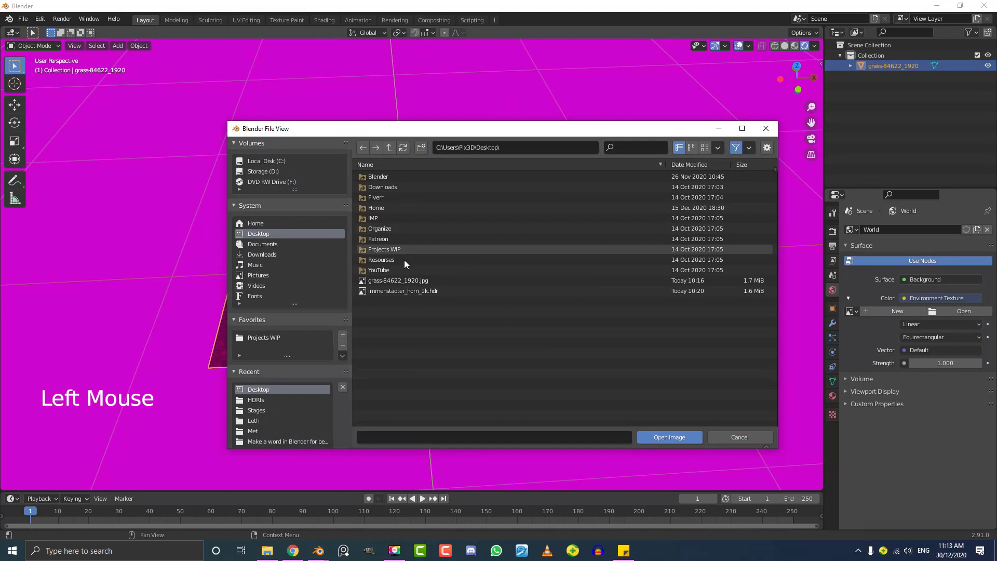
{"action": "left_click", "coordinate": [421, 291]}
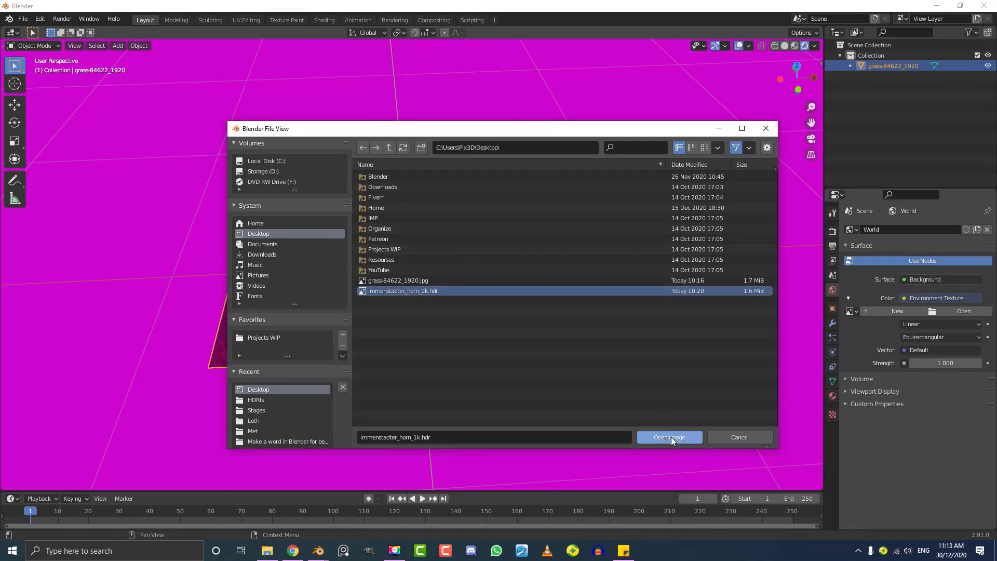
Step: Load the HDR as the world background and set World Strength to 0.8
{"action": "left_click", "coordinate": [685, 435]}
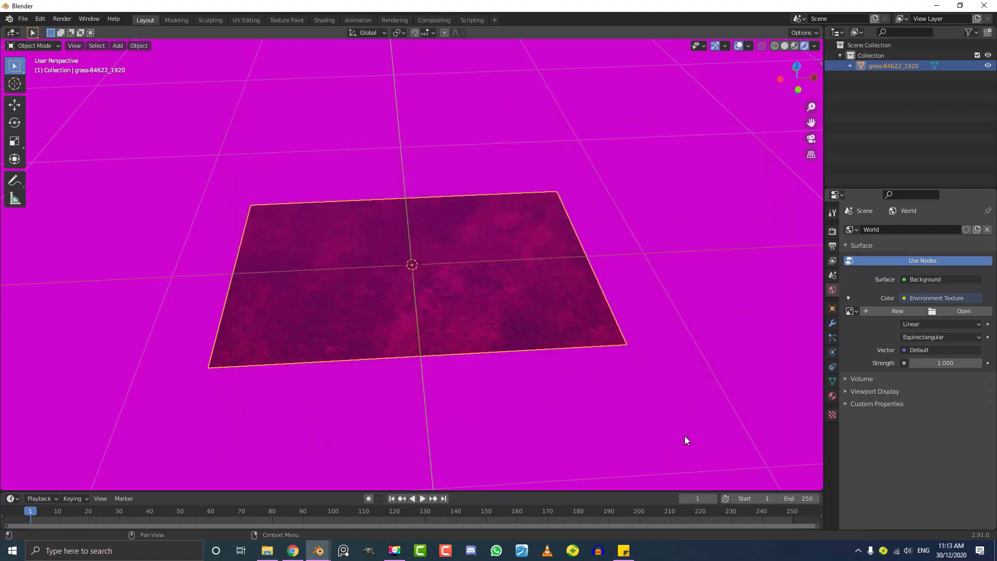
{"action": "mouse_move", "coordinate": [567, 331]}
{"action": "middle_mouse_down"}
{"action": "mouse_move", "coordinate": [544, 322]}
{"action": "mouse_move", "coordinate": [566, 316]}
{"action": "mouse_move", "coordinate": [434, 335]}
{"action": "mouse_move", "coordinate": [511, 324]}
{"action": "mouse_move", "coordinate": [446, 359]}
{"action": "middle_mouse_up"}
{"action": "scroll", "coordinate": [565, 316], "scroll_direction": "down", "scroll_amount": 2}
{"action": "scroll", "coordinate": [446, 359], "scroll_direction": "up", "scroll_amount": 2}
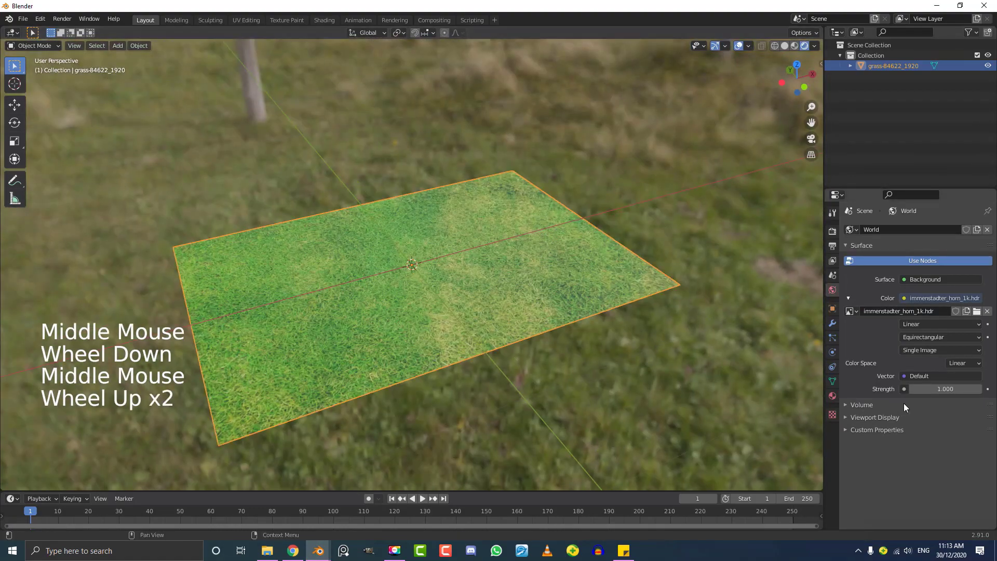
{"action": "left_click", "coordinate": [944, 388]}
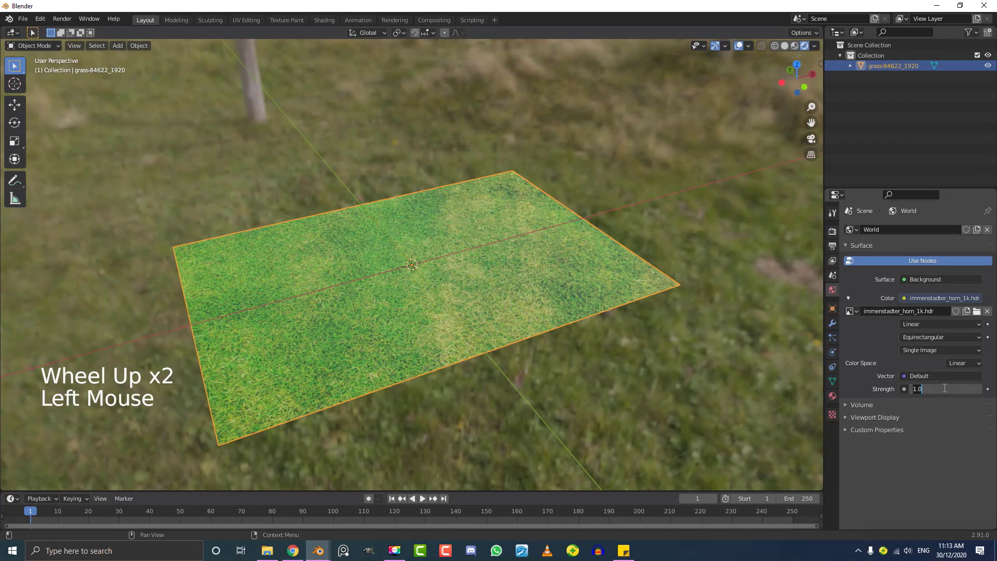
{"action": "type", "text": "0.5"}
{"action": "key", "text": "Return"}
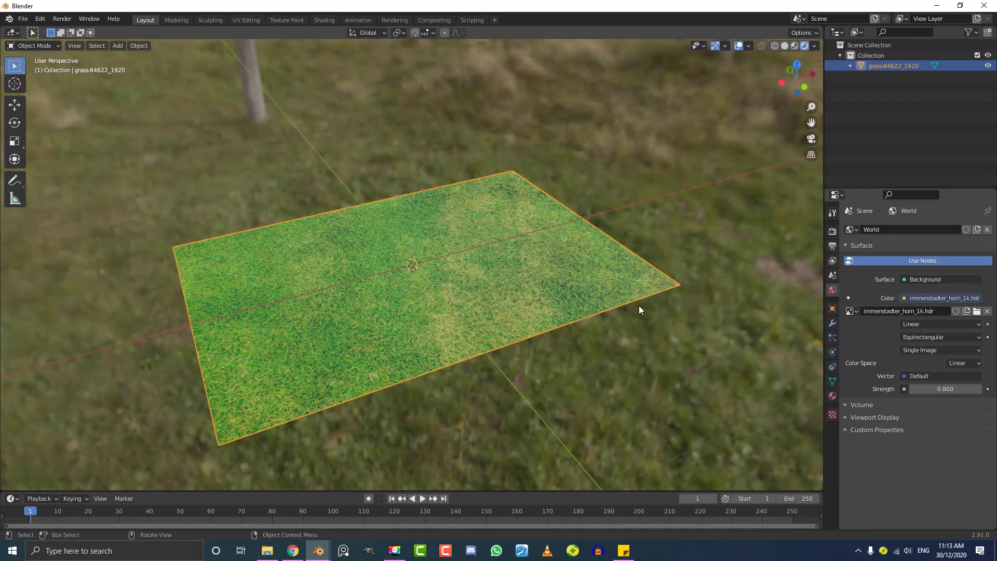
{"action": "scroll", "coordinate": [640, 305], "scroll_direction": "up", "scroll_amount": 2}
Step: Switch the viewport back to Solid shading over the grass plane
{"action": "middle_click_drag", "start_coordinate": [639, 306], "coordinate": [568, 286]}
{"action": "key", "text": "z"}
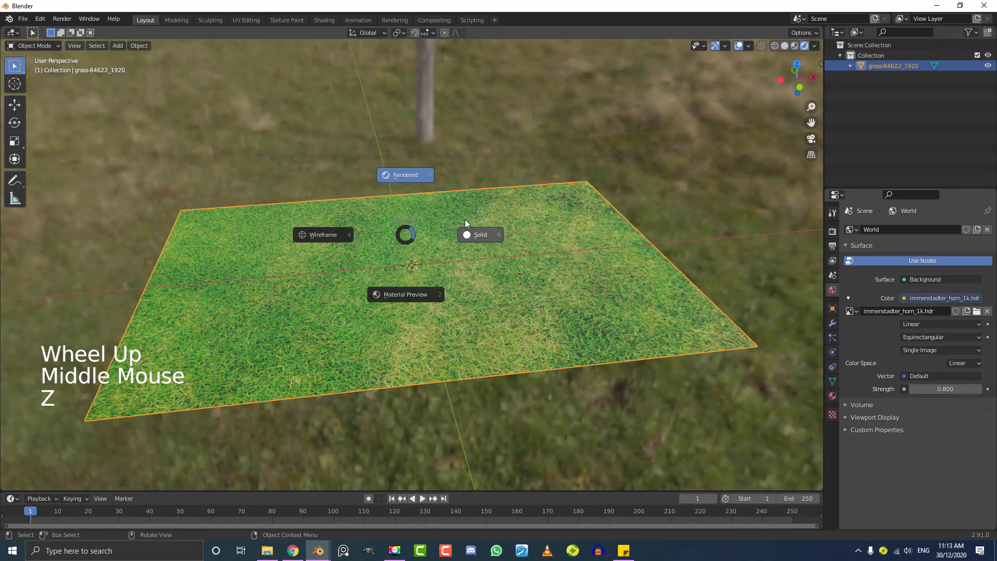
{"action": "middle_click_drag", "start_coordinate": [476, 226], "coordinate": [479, 225]}
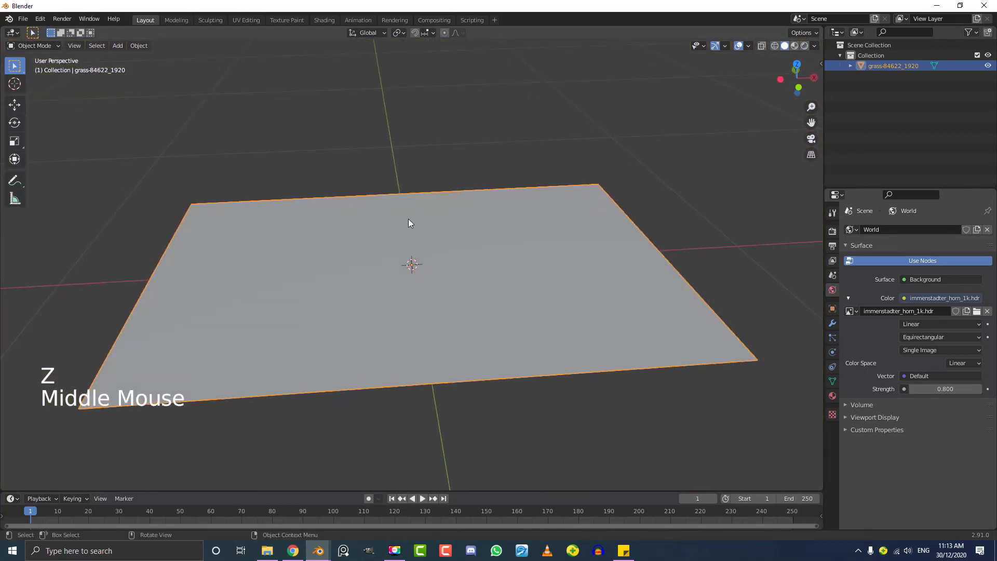
{"action": "middle_click_drag", "start_coordinate": [391, 205], "coordinate": [400, 164]}
Step: Enter Edit Mode, add a loop cut across the plane and select the whole mesh
{"action": "key", "text": "Tab"}
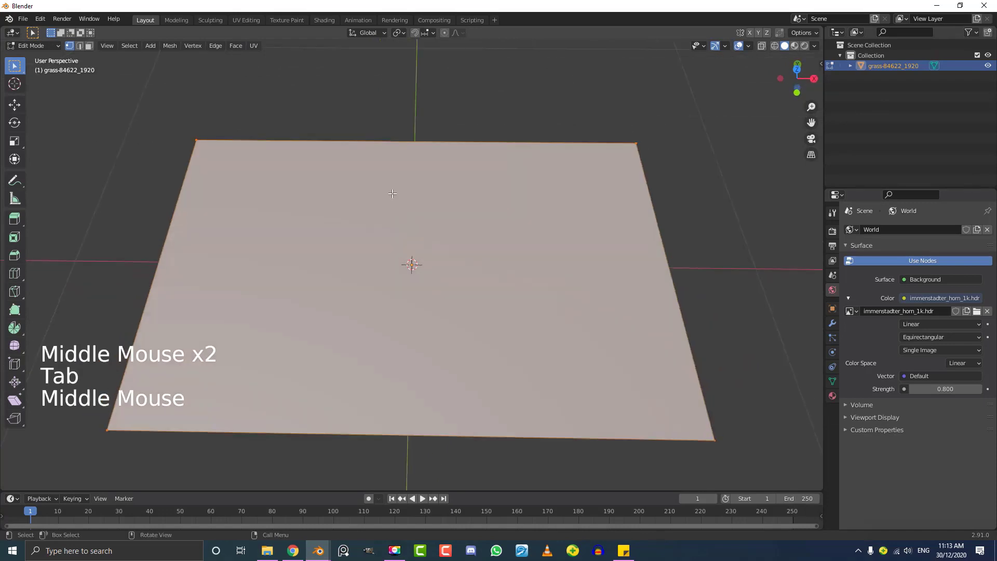
{"action": "key", "text": "ctrl"}
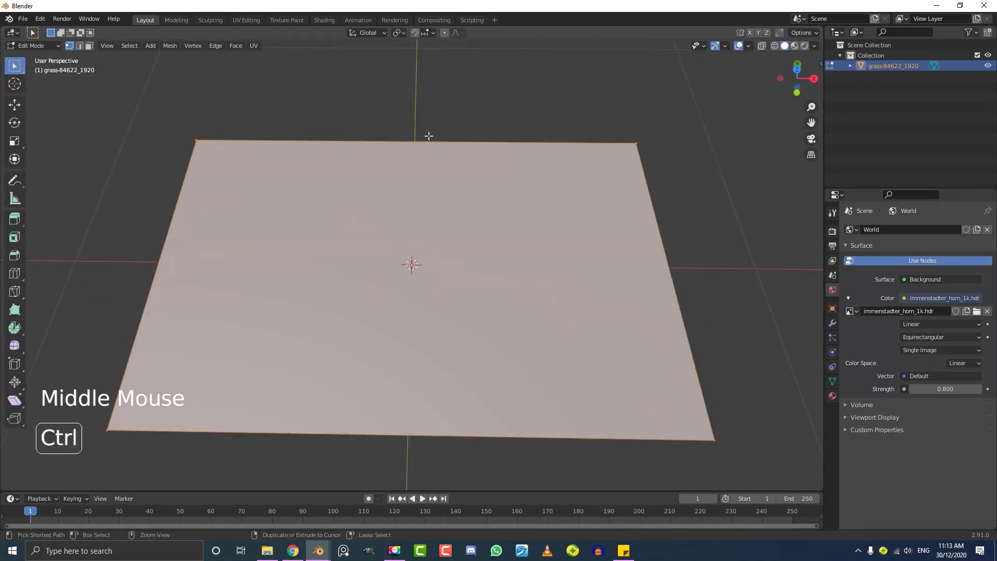
{"action": "key", "text": "ctrl+r"}
{"action": "left_click", "coordinate": [418, 139]}
{"action": "scroll", "coordinate": [418, 139], "scroll_direction": "down", "scroll_amount": 3}
{"action": "scroll", "coordinate": [420, 234], "scroll_direction": "up", "scroll_amount": 1}
{"action": "mouse_move", "coordinate": [421, 234]}
{"action": "middle_mouse_down"}
{"action": "mouse_move", "coordinate": [449, 241]}
{"action": "mouse_move", "coordinate": [459, 270]}
{"action": "middle_mouse_up"}
{"action": "key", "text": "a"}
Step: Subdivide the selected mesh with 55 cuts and enable proportional editing
{"action": "right_click", "coordinate": [390, 228]}
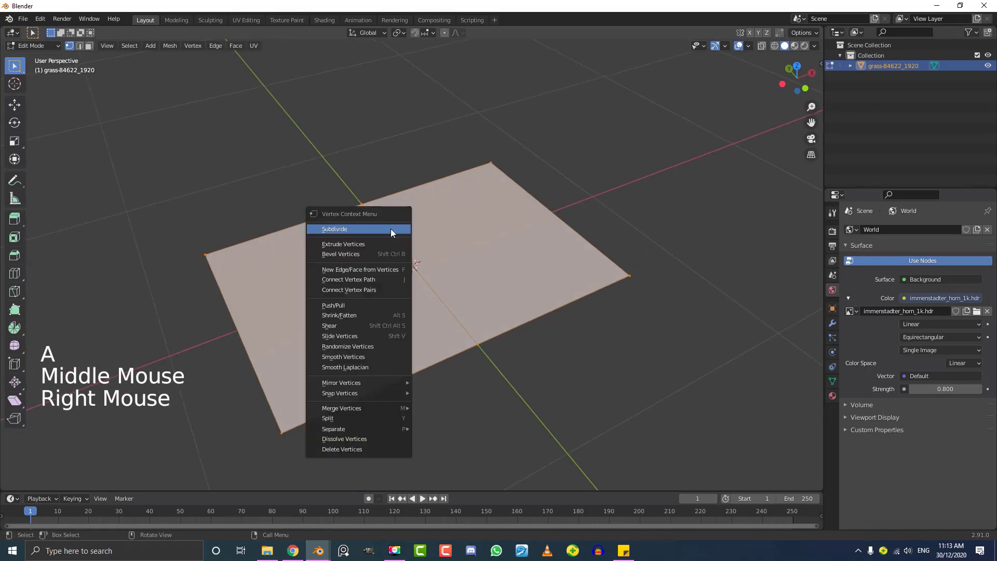
{"action": "left_click", "coordinate": [389, 229]}
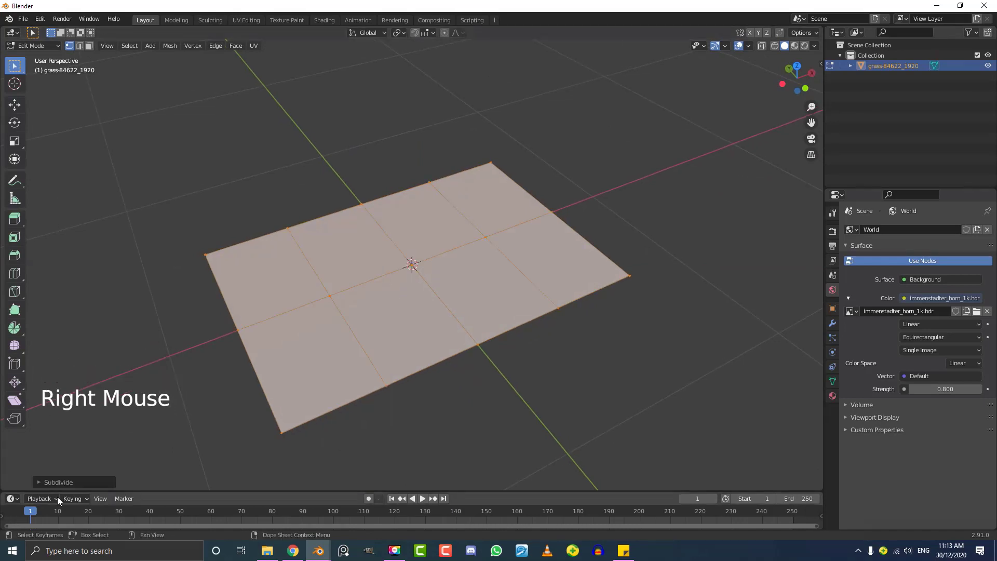
{"action": "left_click", "coordinate": [46, 484]}
{"action": "double_click", "coordinate": [134, 413]}
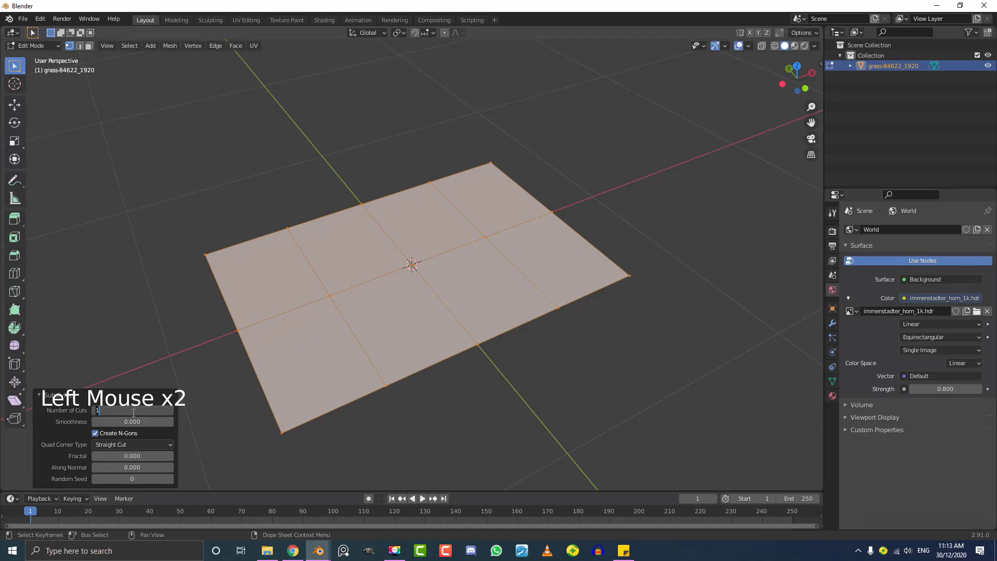
{"action": "type", "text": "55"}
{"action": "scroll", "coordinate": [392, 361], "scroll_direction": "up", "scroll_amount": 3}
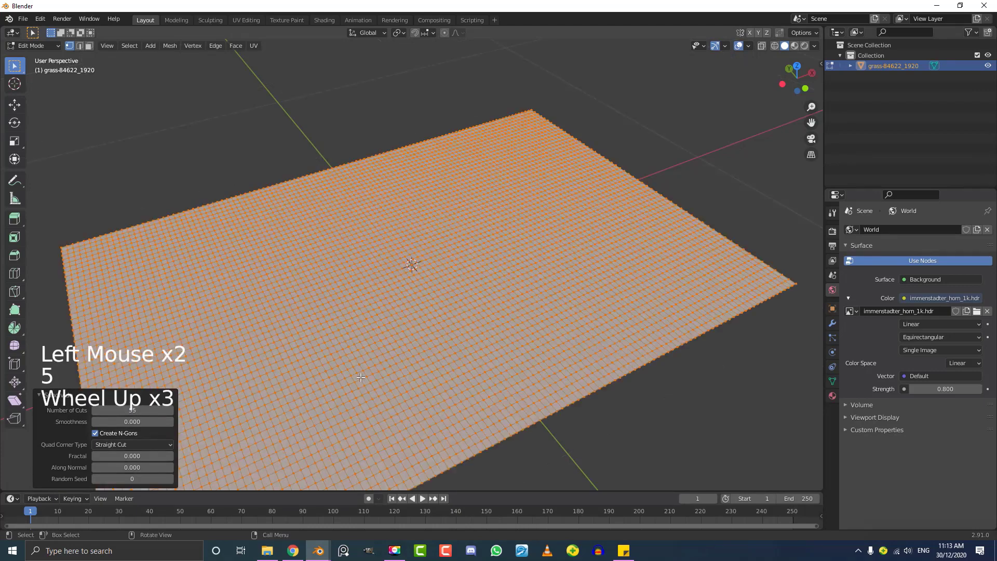
{"action": "middle_click_drag", "start_coordinate": [374, 343], "coordinate": [393, 361]}
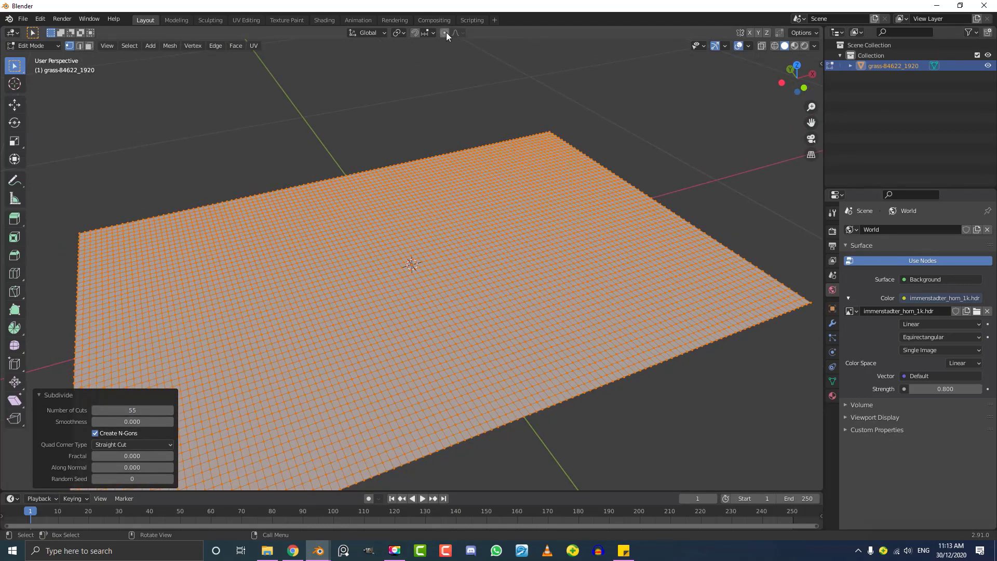
{"action": "left_click", "coordinate": [447, 31]}
Step: Raise a vertical bump with proportional falloff, then push another on the left side
{"action": "left_click", "coordinate": [407, 268]}
{"action": "middle_click_drag", "start_coordinate": [406, 268], "coordinate": [410, 357]}
{"action": "key", "text": "g"}
{"action": "key", "text": "z"}
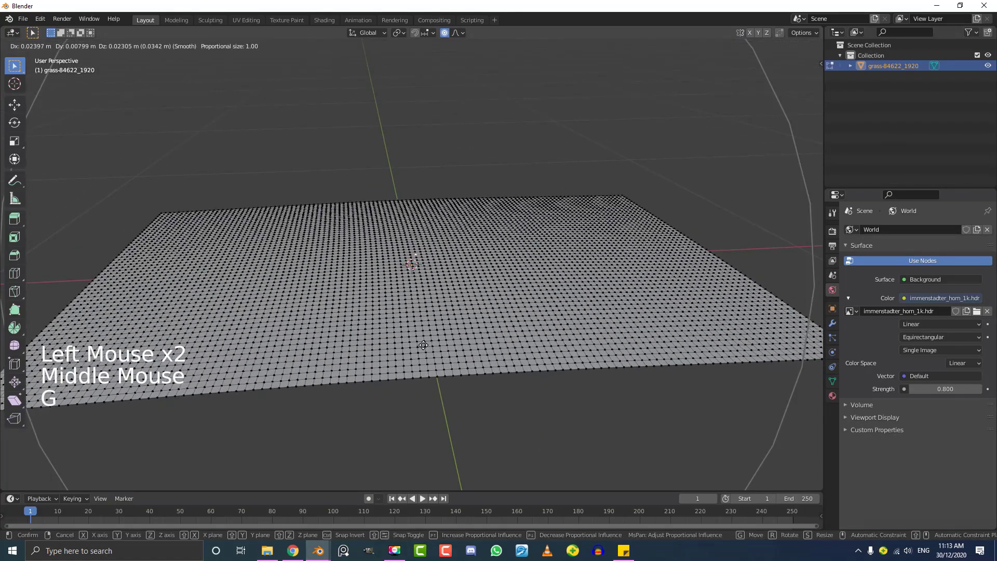
{"action": "scroll", "coordinate": [419, 308], "scroll_direction": "up", "scroll_amount": 4}
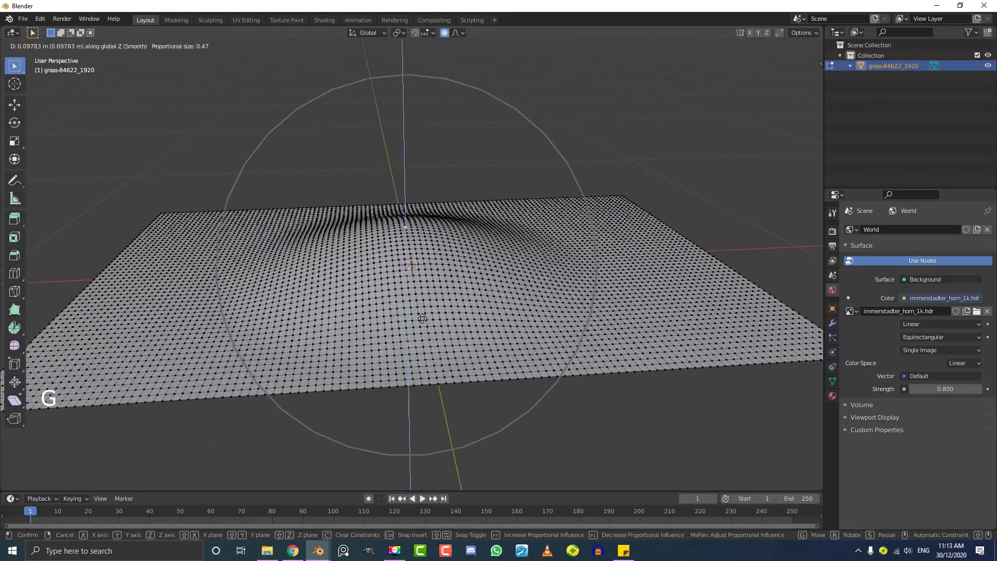
{"action": "left_click", "coordinate": [423, 356]}
{"action": "middle_click_drag", "start_coordinate": [424, 355], "coordinate": [305, 303]}
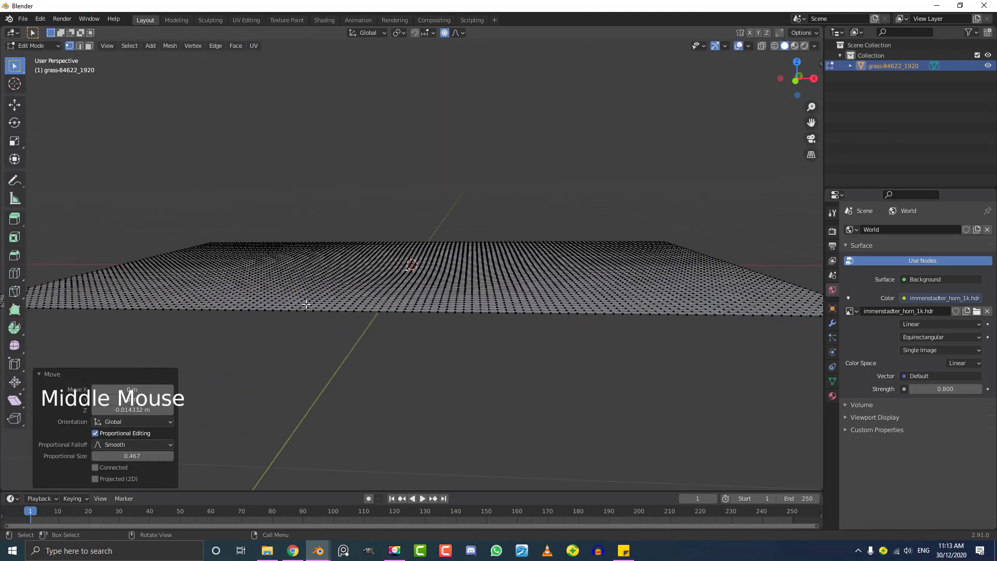
{"action": "left_click", "coordinate": [234, 249]}
{"action": "key", "text": "g"}
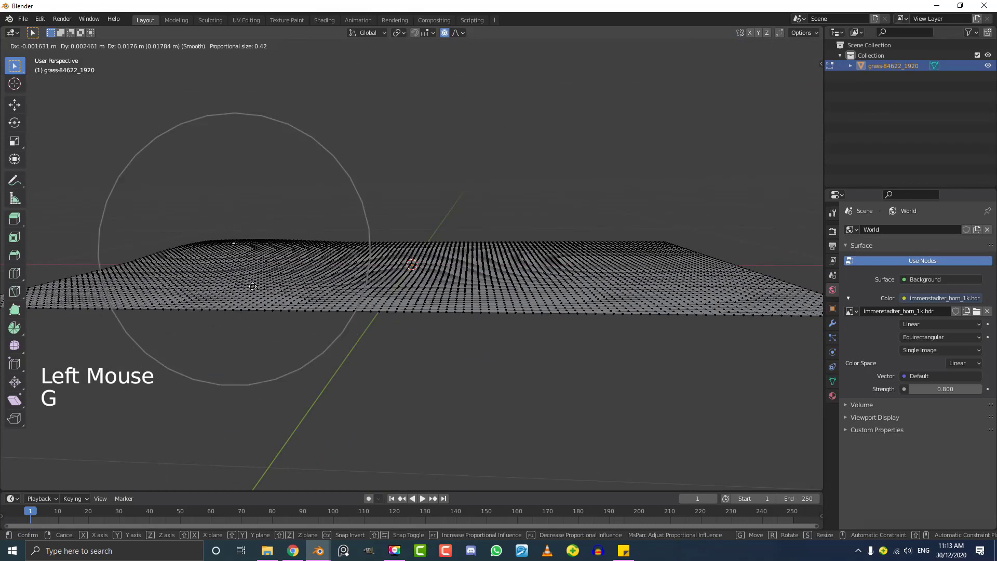
{"action": "left_click", "coordinate": [249, 258]}
Step: Shape two more hills on the right and a dip on the left edge
{"action": "left_click", "coordinate": [640, 236]}
{"action": "key", "text": "g"}
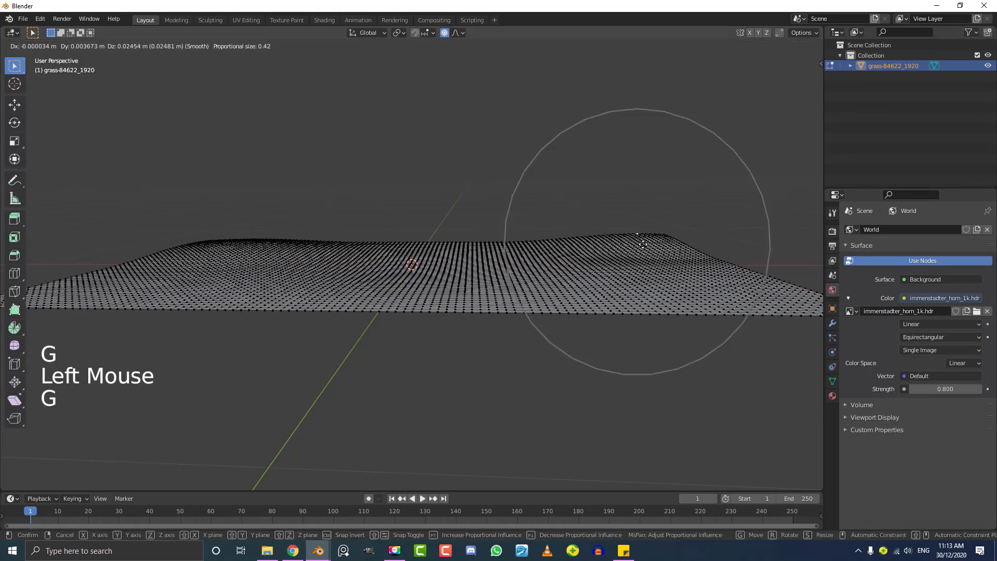
{"action": "left_click", "coordinate": [646, 258]}
{"action": "left_click", "coordinate": [711, 313]}
{"action": "key", "text": "g"}
{"action": "left_click", "coordinate": [713, 315]}
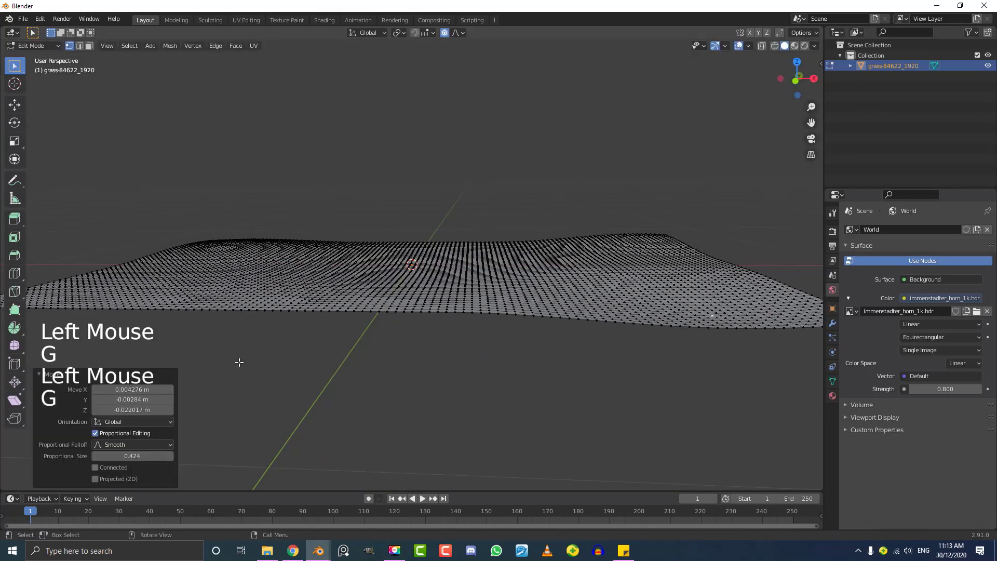
{"action": "left_click", "coordinate": [158, 311]}
{"action": "key", "text": "g"}
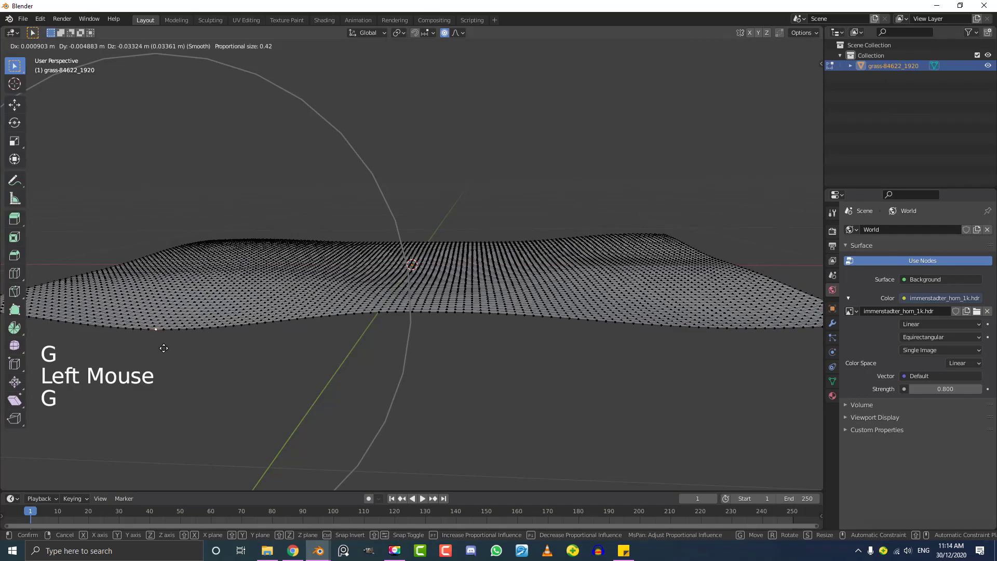
{"action": "left_click", "coordinate": [163, 353]}
Step: Inspect the bumpy terrain from above and return to Object Mode
{"action": "middle_click_drag", "start_coordinate": [163, 354], "coordinate": [437, 297]}
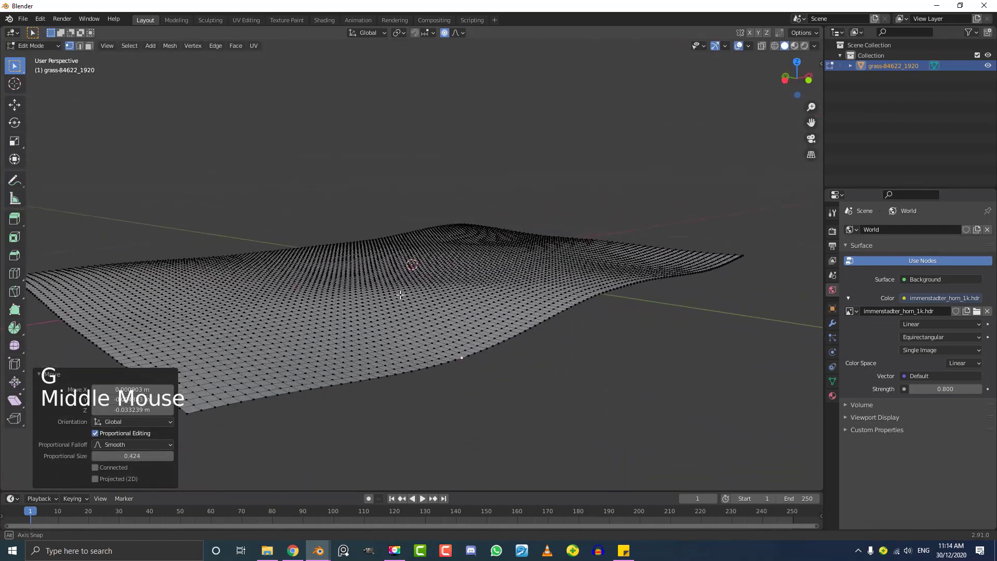
{"action": "mouse_move", "coordinate": [399, 294]}
{"action": "middle_mouse_down"}
{"action": "mouse_move", "coordinate": [332, 282]}
{"action": "mouse_move", "coordinate": [345, 289]}
{"action": "mouse_move", "coordinate": [341, 314]}
{"action": "middle_mouse_up"}
{"action": "key", "text": "Tab"}
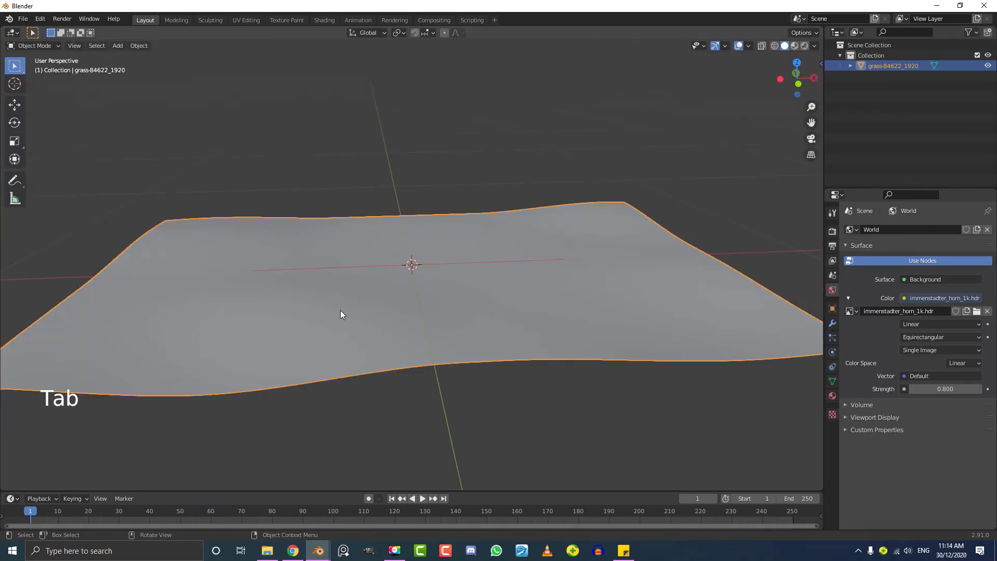
Step: Add a Displace modifier to the plane with a new texture
{"action": "middle_click_drag", "start_coordinate": [413, 301], "coordinate": [439, 330]}
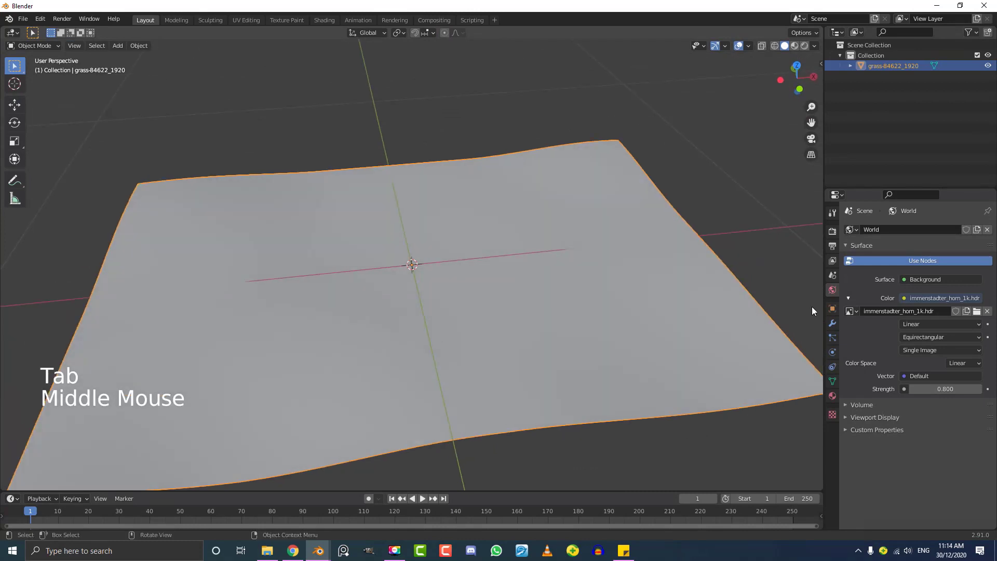
{"action": "left_click", "coordinate": [832, 321]}
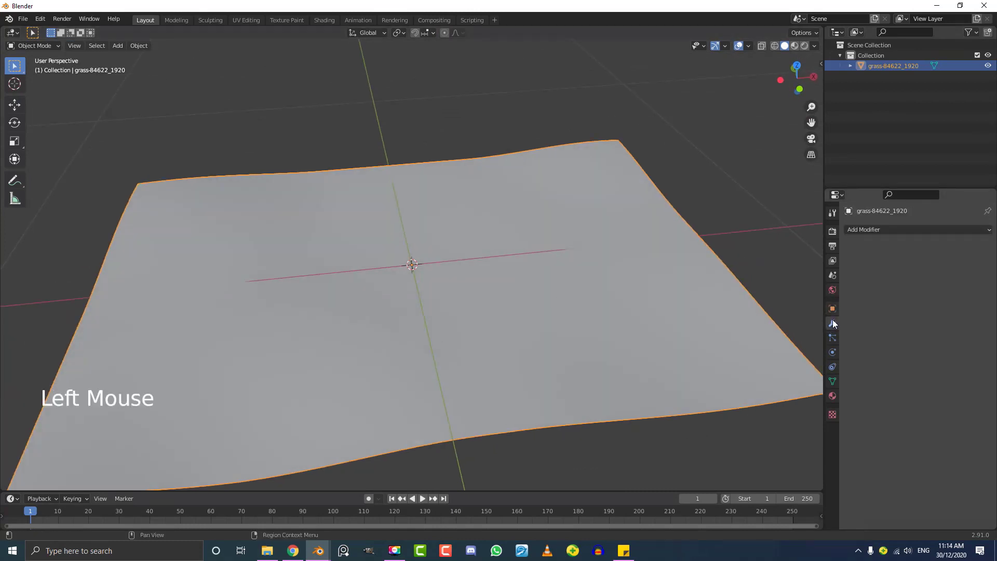
{"action": "left_click", "coordinate": [870, 229]}
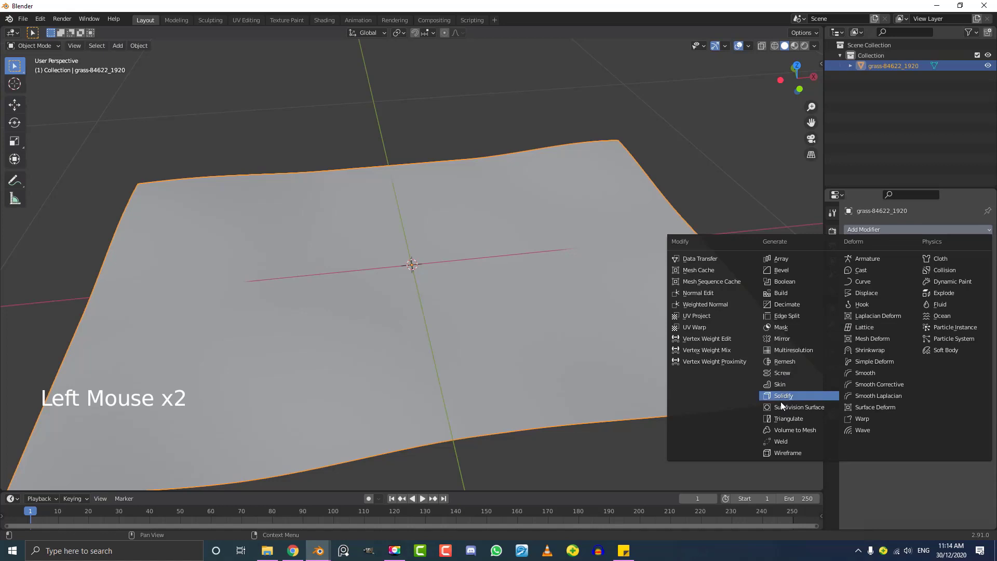
{"action": "left_click", "coordinate": [876, 292]}
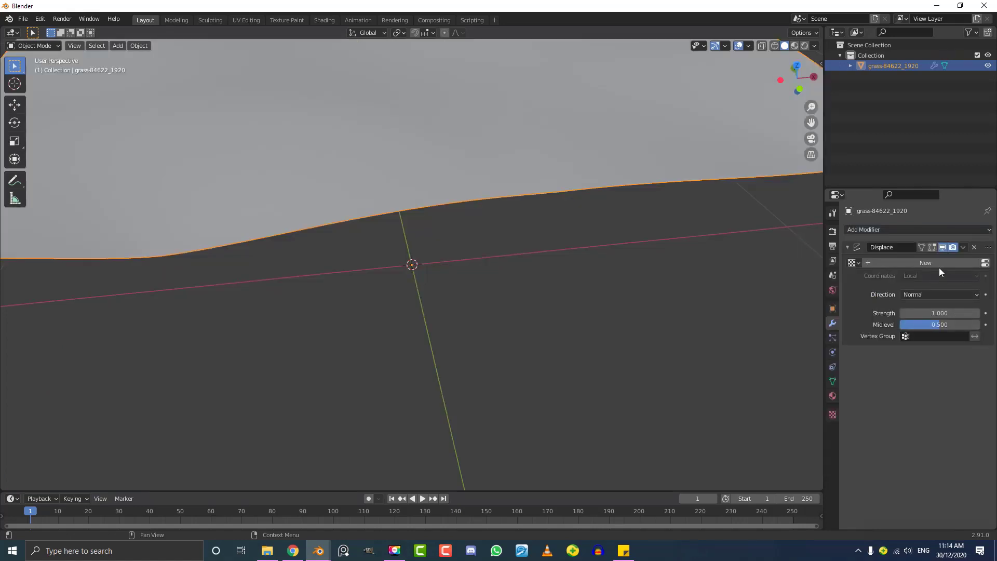
{"action": "left_click", "coordinate": [924, 263]}
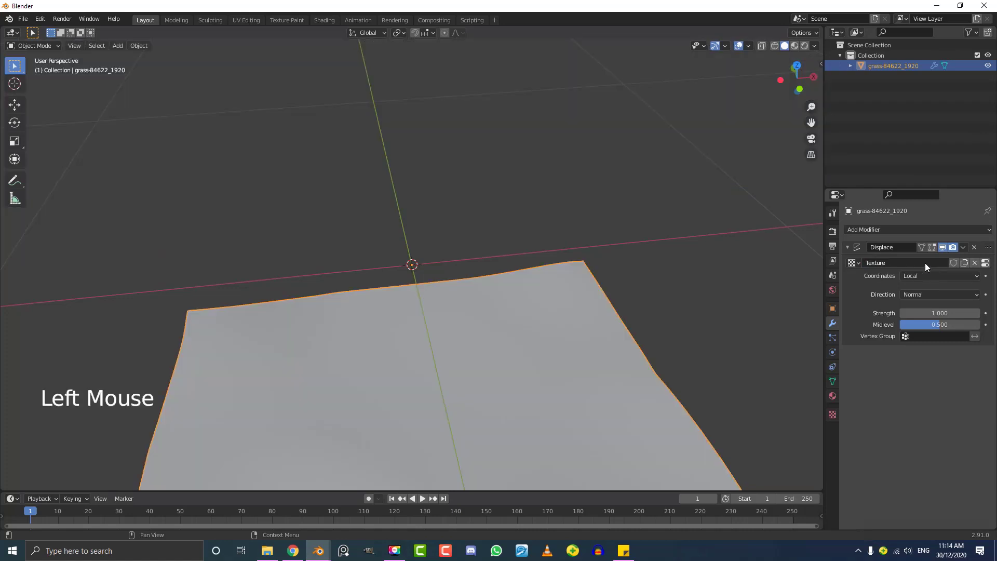
Step: Switch the displacement texture type to Clouds noise
{"action": "left_click", "coordinate": [833, 414]}
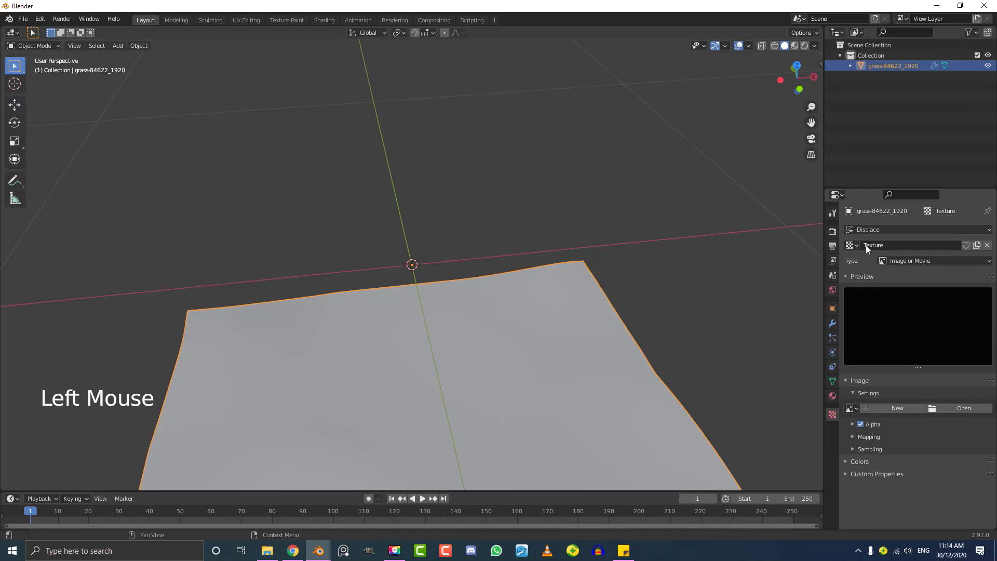
{"action": "left_click", "coordinate": [850, 249]}
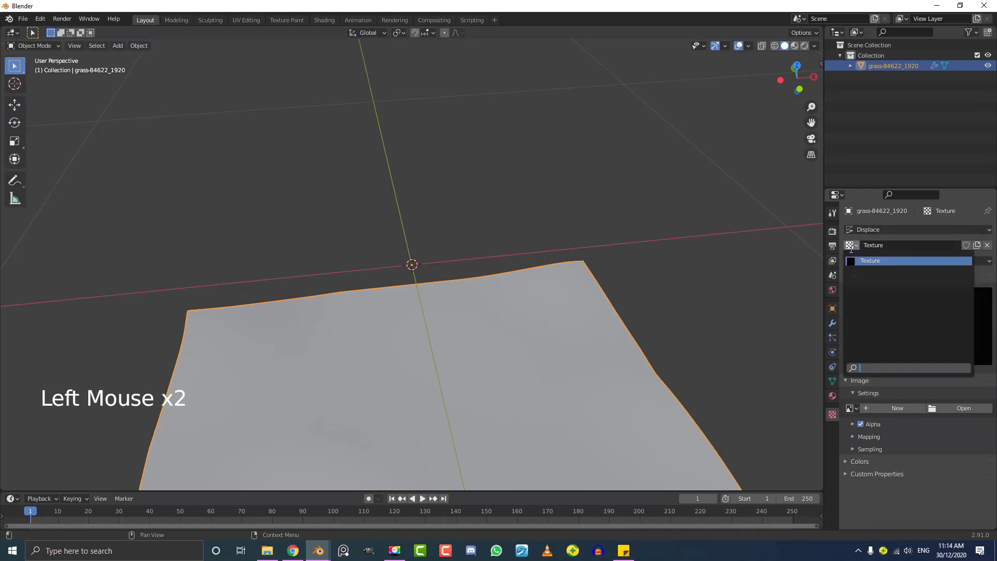
{"action": "left_click", "coordinate": [888, 260]}
{"action": "left_click", "coordinate": [903, 261]}
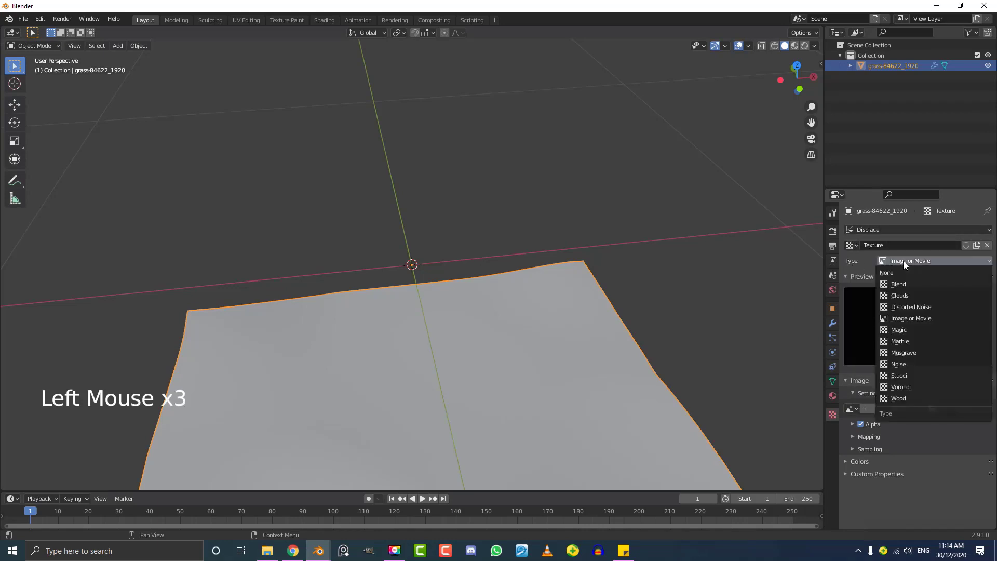
{"action": "left_click", "coordinate": [899, 295]}
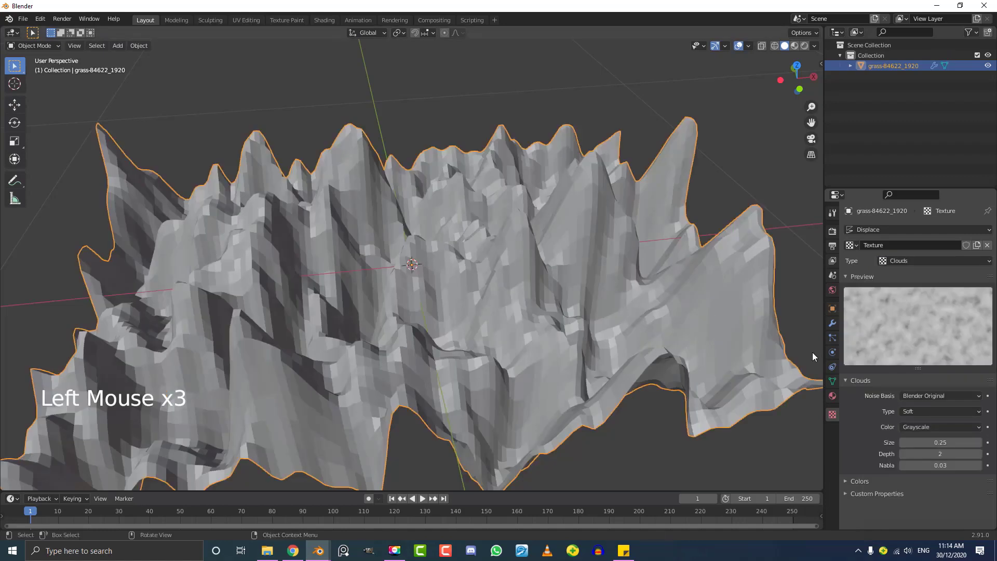
{"action": "left_click", "coordinate": [906, 260]}
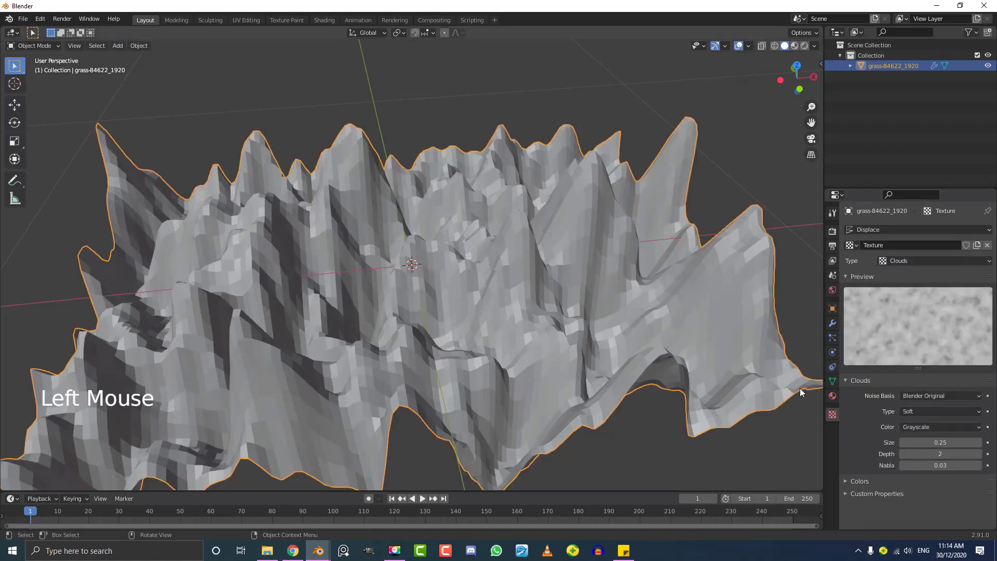
Step: Lower the Displace modifier strength to 0.060 for subtle bumps
{"action": "left_click", "coordinate": [834, 322]}
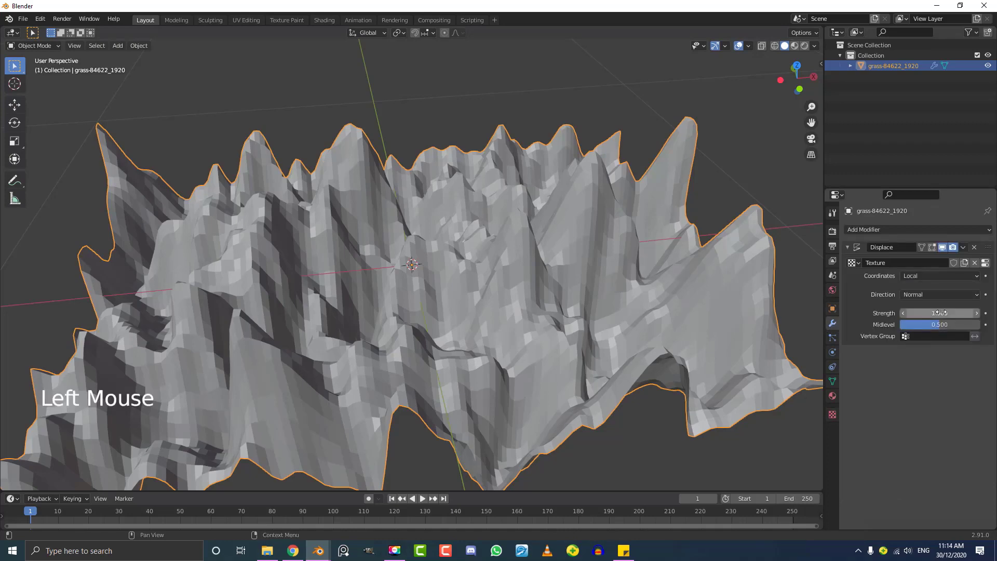
{"action": "mouse_move", "coordinate": [939, 313]}
{"action": "left_mouse_down"}
{"action": "mouse_move", "coordinate": [896, 312]}
{"action": "mouse_move", "coordinate": [958, 312]}
{"action": "mouse_move", "coordinate": [946, 313]}
{"action": "left_mouse_up"}
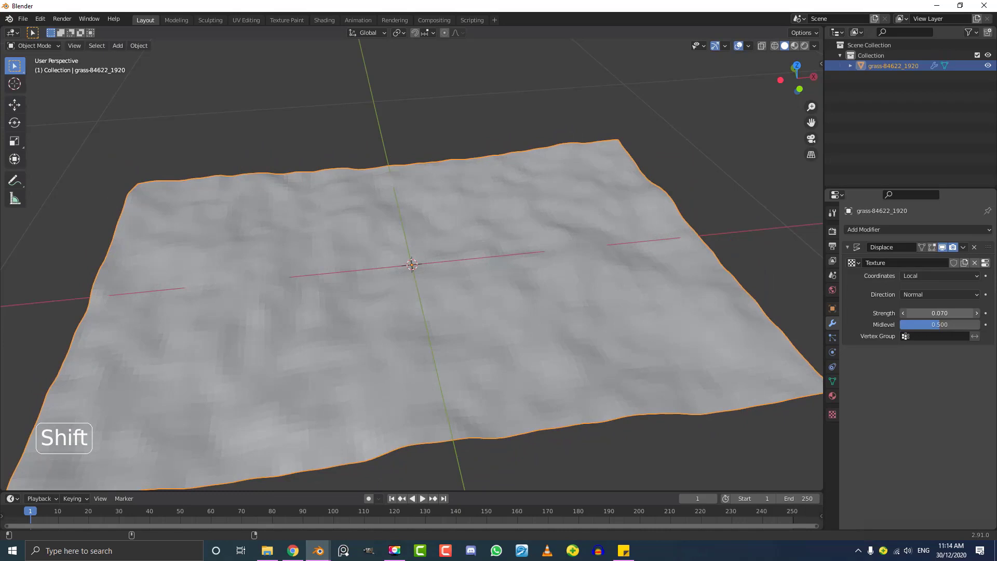
{"action": "scroll", "coordinate": [548, 315], "scroll_direction": "down", "scroll_amount": 2}
{"action": "mouse_move", "coordinate": [550, 316]}
{"action": "middle_mouse_down"}
{"action": "mouse_move", "coordinate": [482, 275]}
{"action": "mouse_move", "coordinate": [554, 283]}
{"action": "middle_mouse_up"}
{"action": "scroll", "coordinate": [556, 288], "scroll_direction": "up", "scroll_amount": 2}
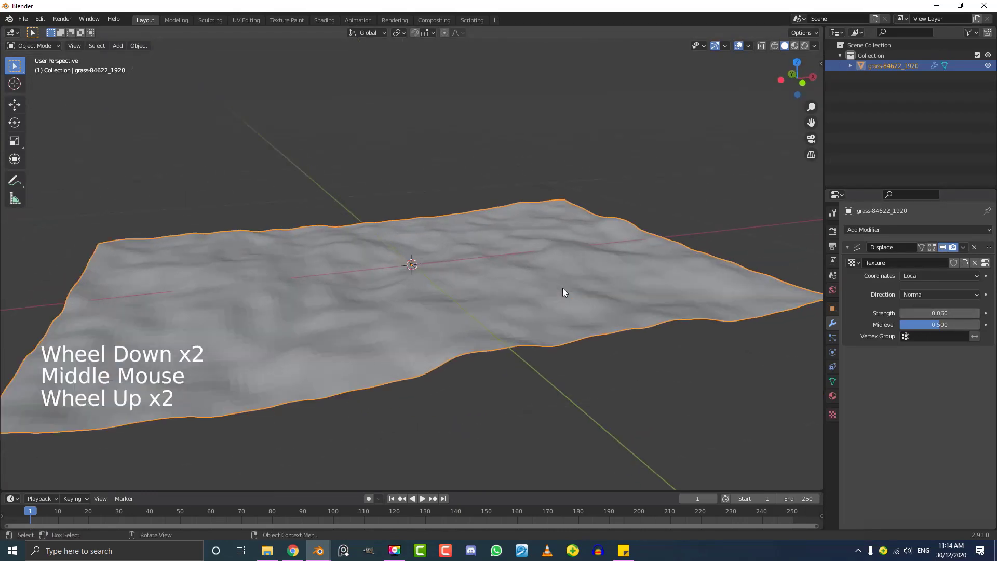
Step: Apply Shade Smooth to the plane from the Object menu and look down on it
{"action": "left_click", "coordinate": [143, 45]}
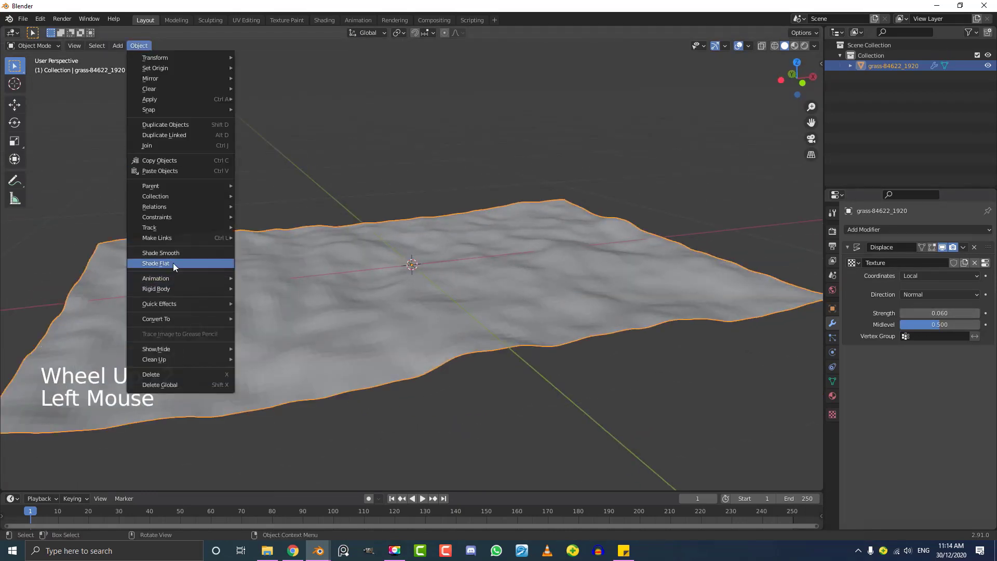
{"action": "left_click", "coordinate": [174, 254]}
{"action": "mouse_move", "coordinate": [439, 253]}
{"action": "middle_mouse_down"}
{"action": "mouse_move", "coordinate": [426, 291]}
{"action": "mouse_move", "coordinate": [432, 279]}
{"action": "middle_mouse_up"}
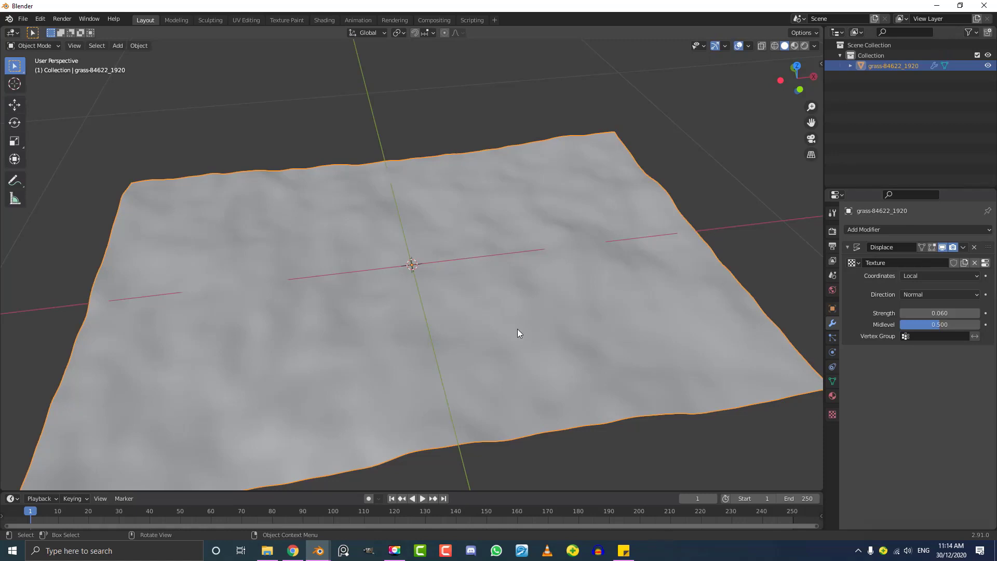
{"action": "key", "text": "g"}
Step: Add a particle system to the plane and set its type to Hair
{"action": "left_click", "coordinate": [832, 337]}
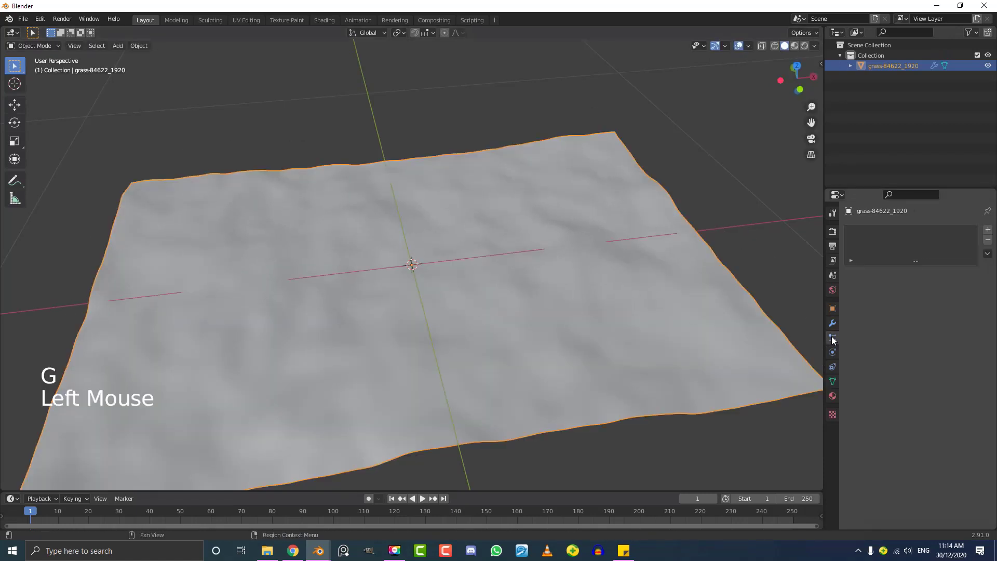
{"action": "left_click", "coordinate": [987, 229]}
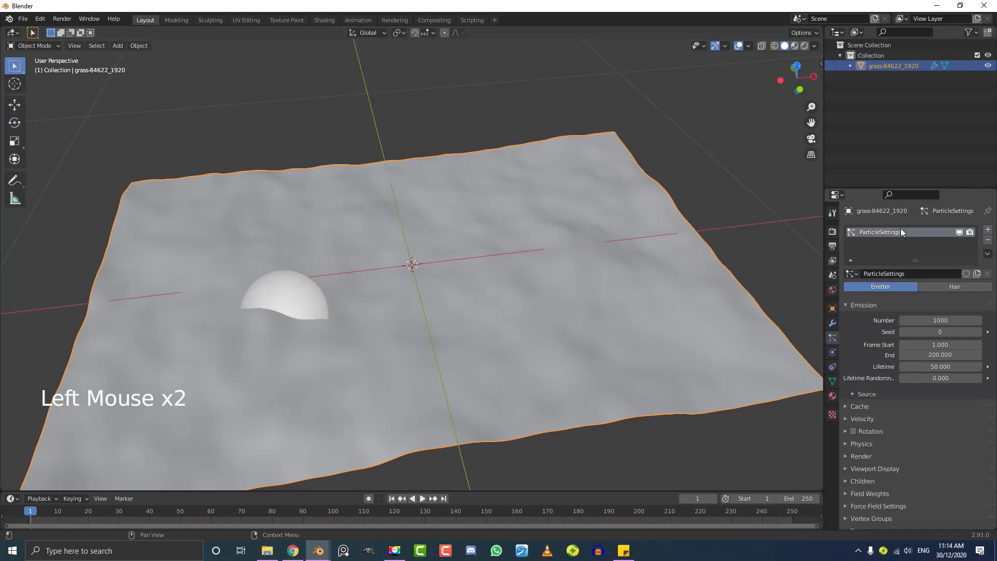
{"action": "middle_click_drag", "start_coordinate": [463, 294], "coordinate": [481, 285]}
{"action": "scroll", "coordinate": [483, 278], "scroll_direction": "down", "scroll_amount": 2}
{"action": "key", "text": "space"}
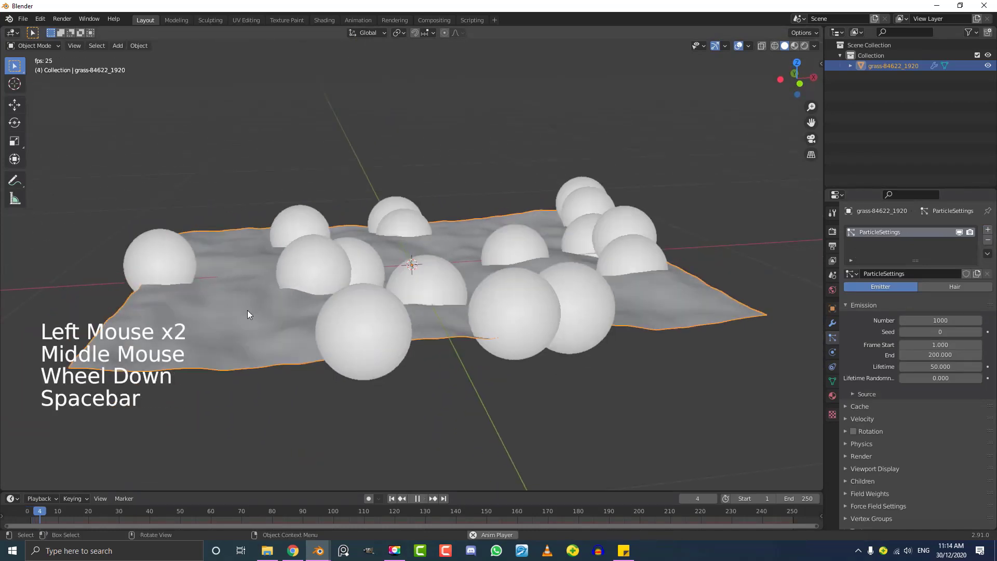
{"action": "key", "text": "space"}
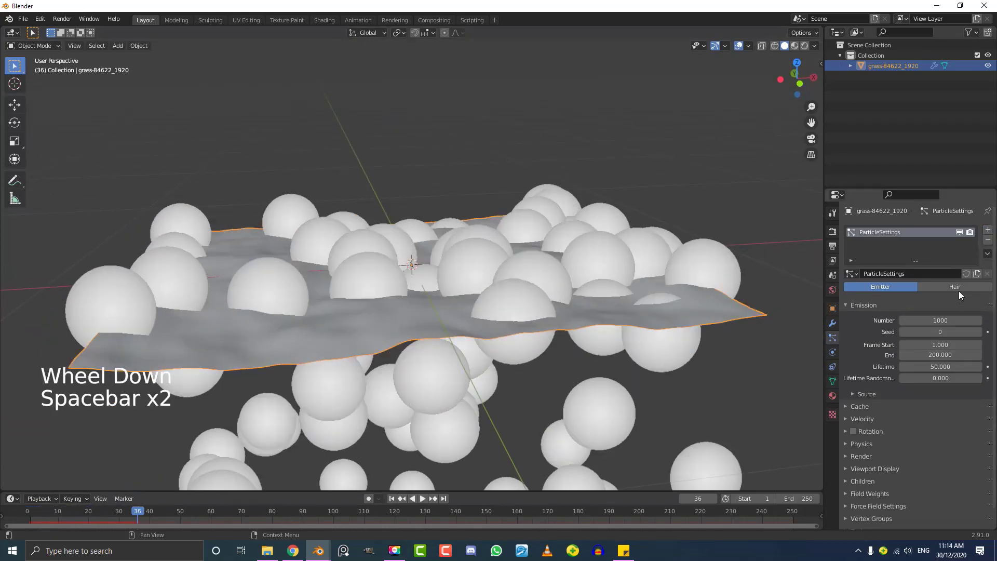
{"action": "left_click", "coordinate": [960, 287]}
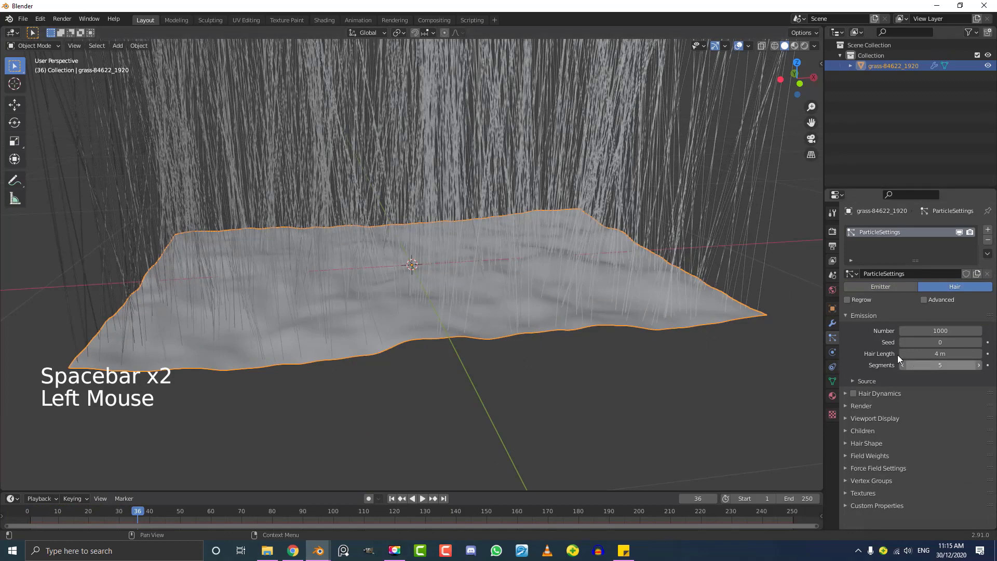
Step: Shorten the hair length to 0.05 m
{"action": "left_click", "coordinate": [942, 355]}
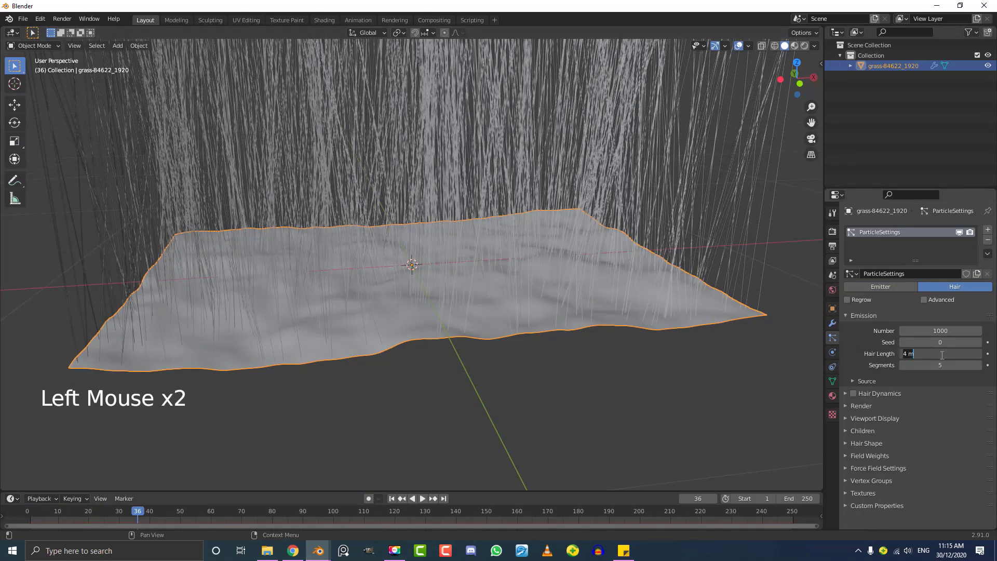
{"action": "type", "text": "1"}
{"action": "middle_click_drag", "start_coordinate": [421, 265], "coordinate": [501, 283]}
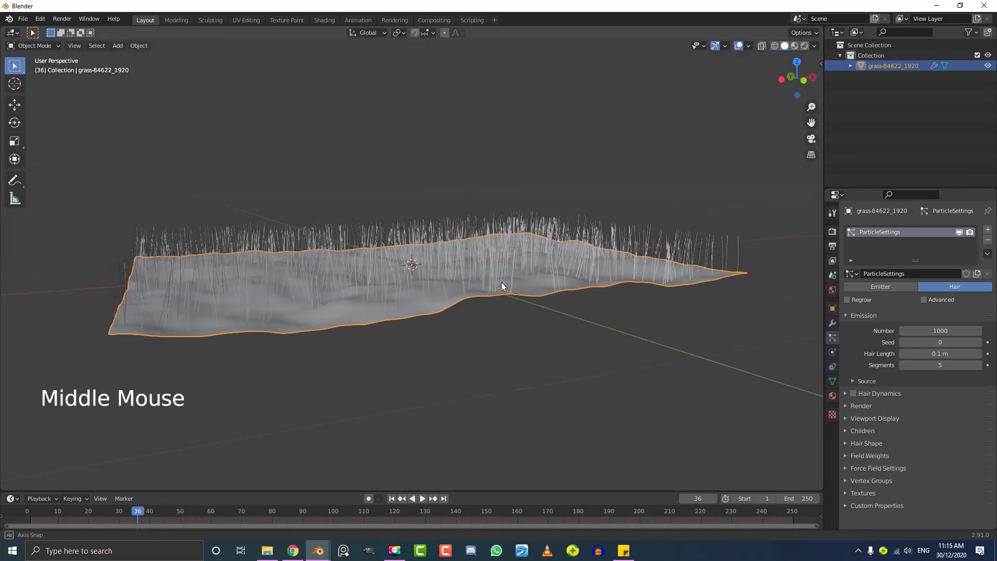
{"action": "left_click", "coordinate": [941, 353]}
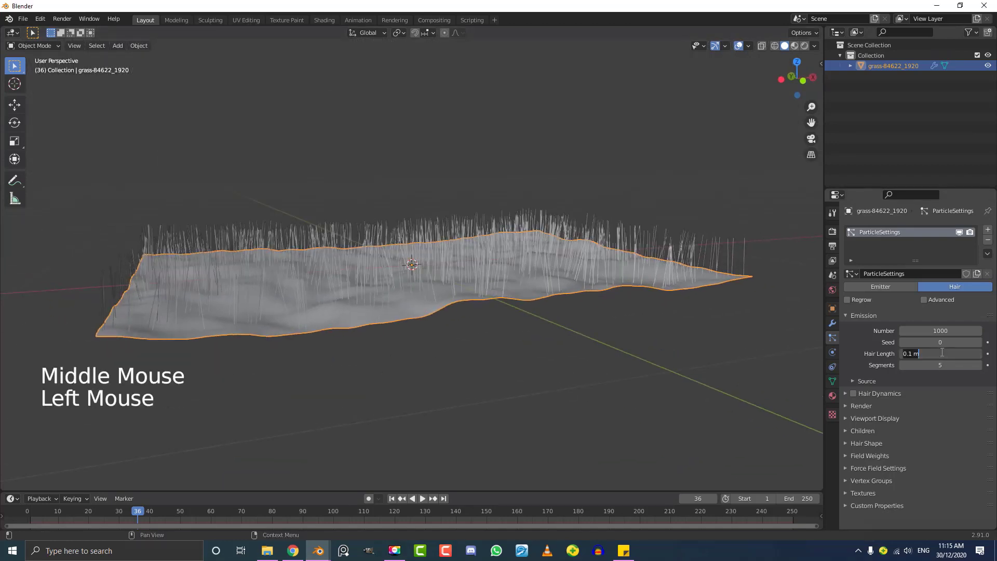
{"action": "type", "text": "0.05"}
{"action": "key", "text": "Return"}
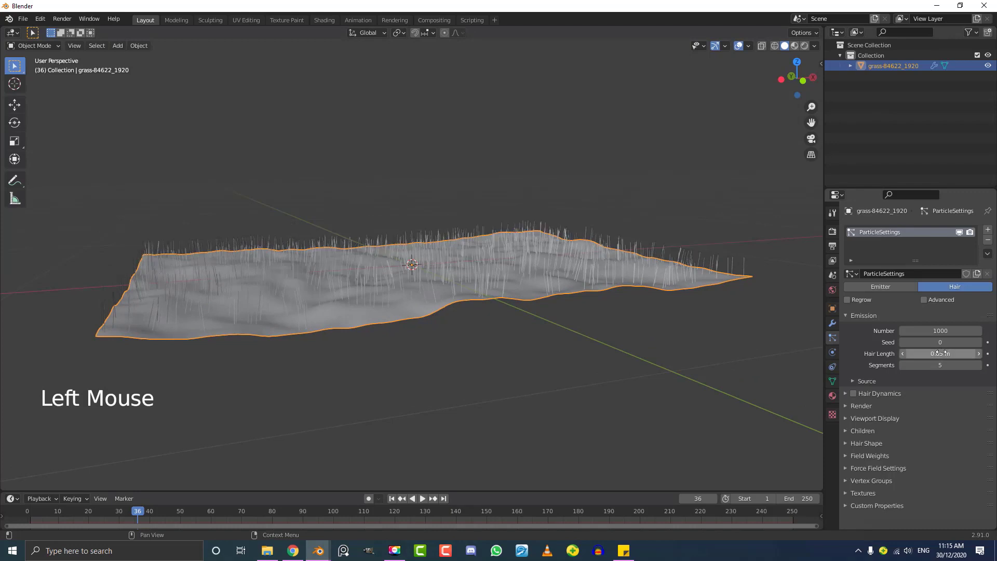
{"action": "middle_click_drag", "start_coordinate": [587, 348], "coordinate": [385, 299]}
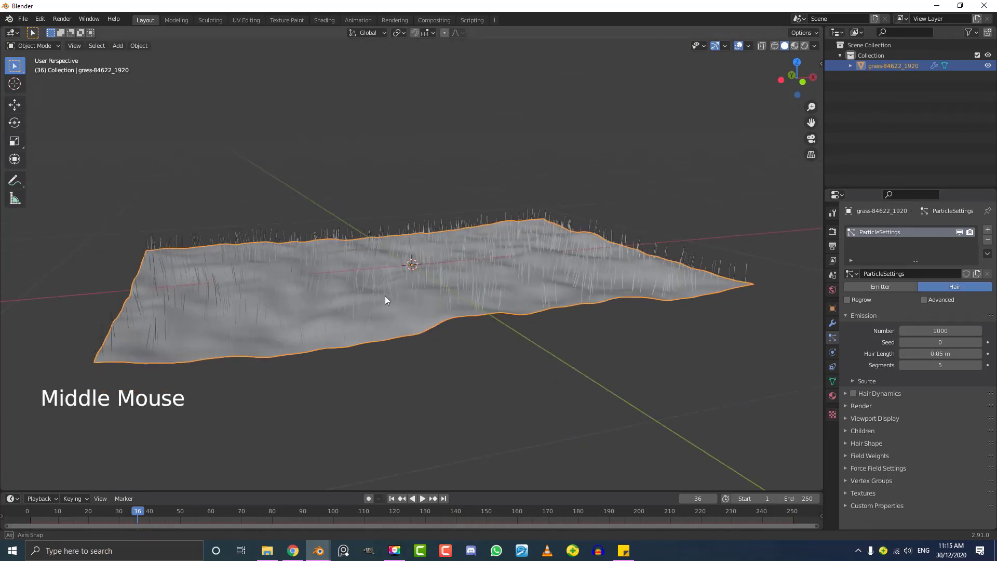
Step: Set the hair count to 30000 and glance at the child hair options
{"action": "left_click", "coordinate": [924, 331]}
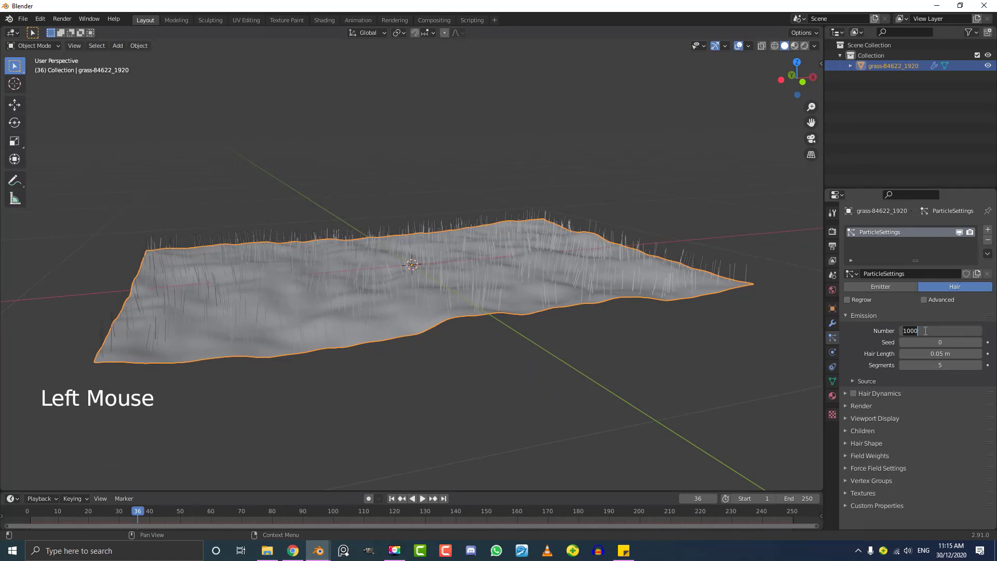
{"action": "type", "text": "300"}
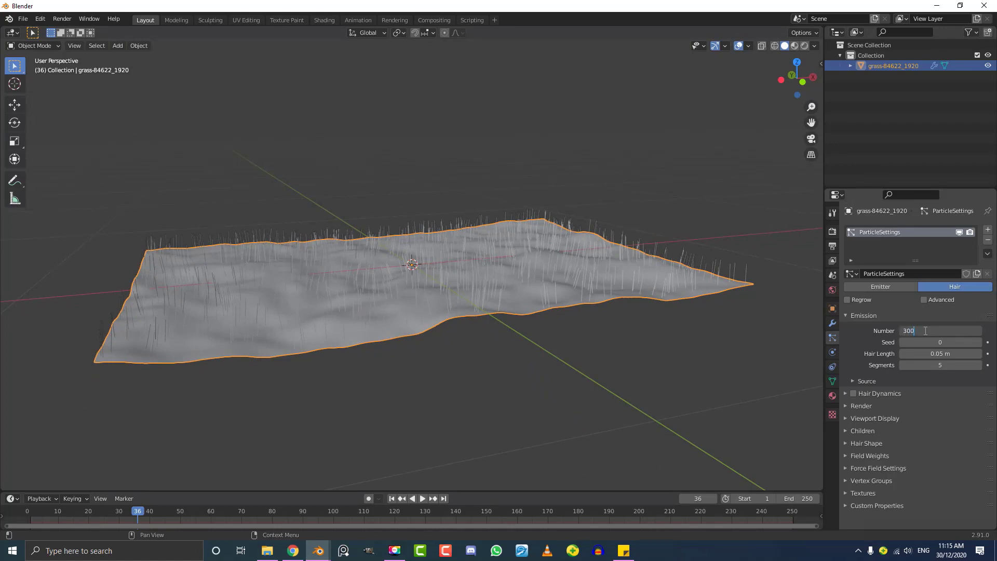
{"action": "type", "text": "00"}
{"action": "key", "text": "Return"}
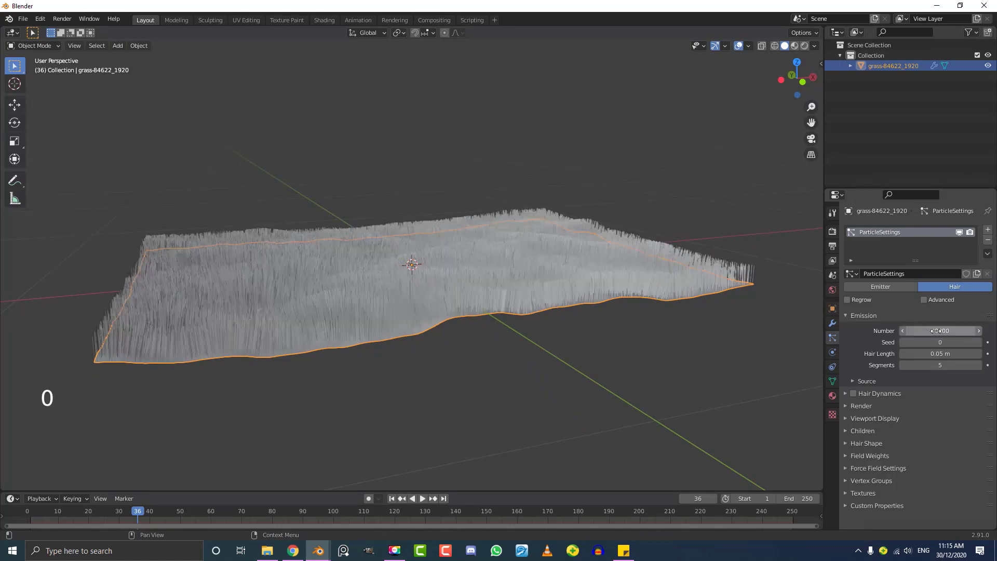
{"action": "scroll", "coordinate": [880, 484], "scroll_direction": "down", "scroll_amount": 3}
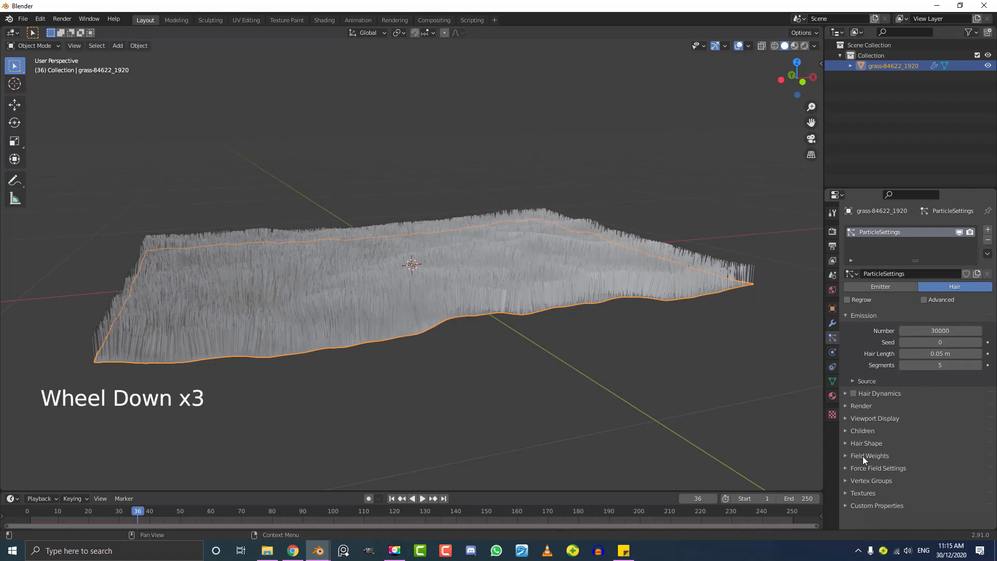
{"action": "left_click", "coordinate": [866, 433]}
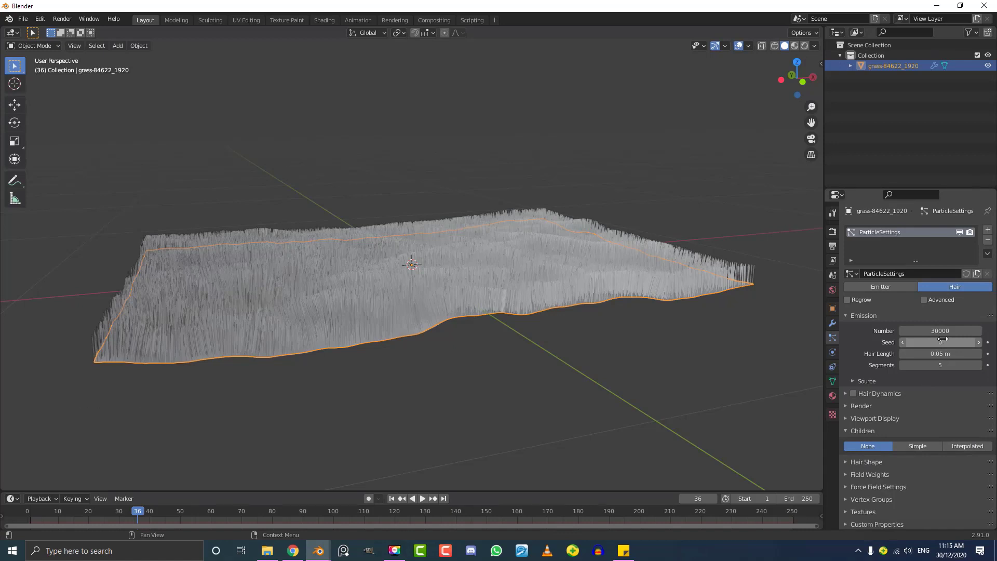
{"action": "left_click", "coordinate": [848, 429]}
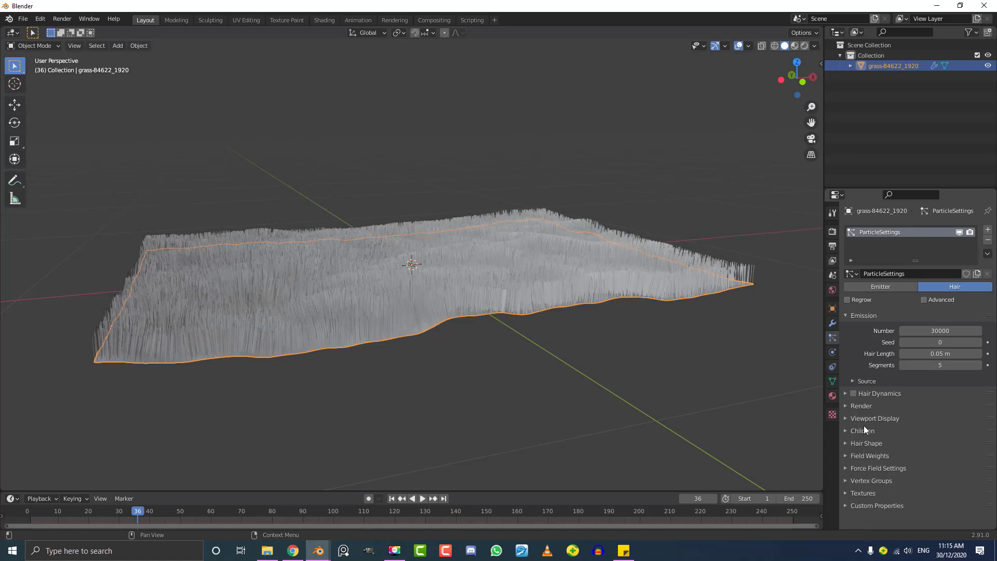
Step: Enable Advanced, and under Physics set Brownian force to 0.02
{"action": "left_click", "coordinate": [925, 301]}
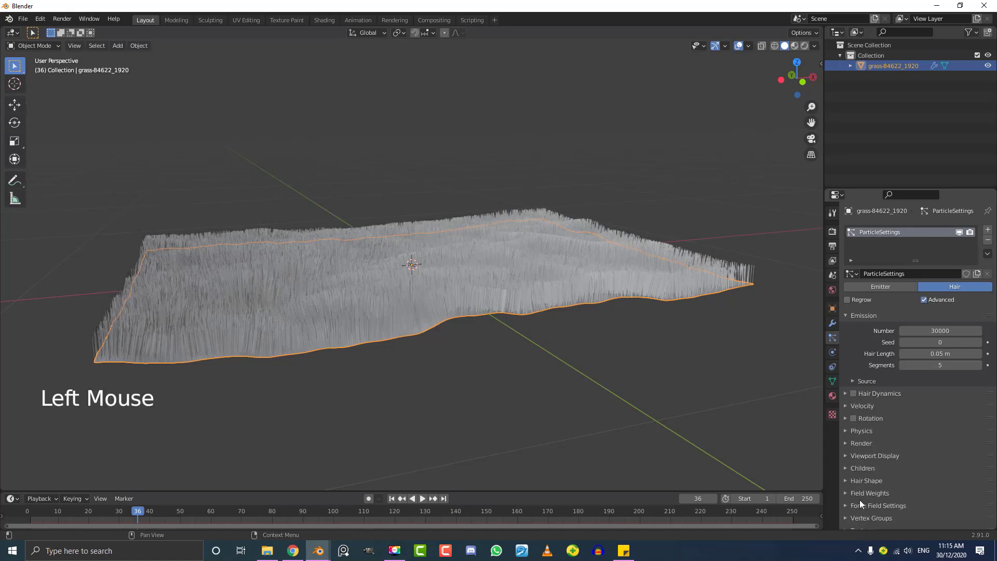
{"action": "scroll", "coordinate": [883, 423], "scroll_direction": "down", "scroll_amount": 2}
{"action": "left_click", "coordinate": [856, 413]}
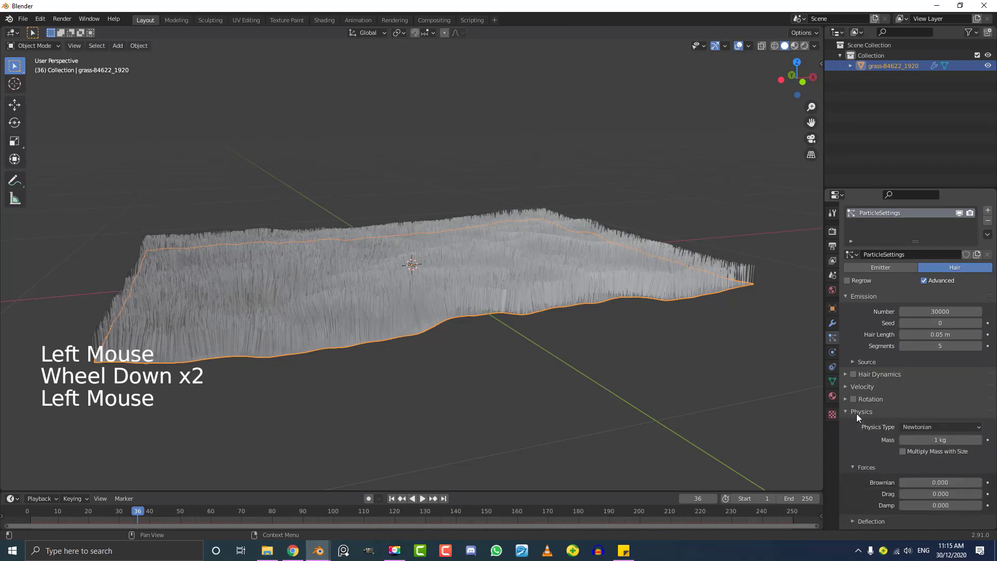
{"action": "scroll", "coordinate": [863, 412], "scroll_direction": "down", "scroll_amount": 1}
{"action": "scroll", "coordinate": [864, 418], "scroll_direction": "down", "scroll_amount": 1}
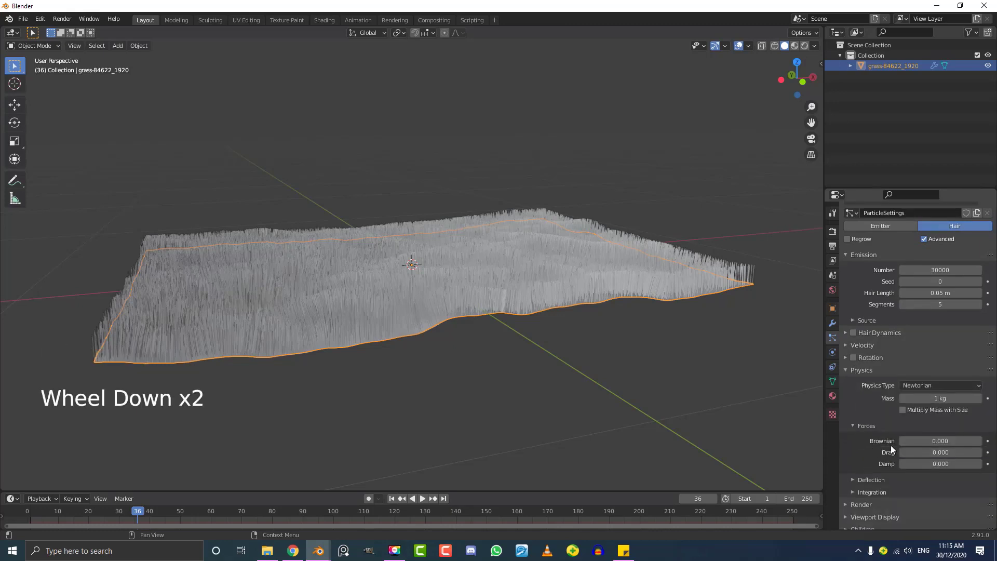
{"action": "left_click", "coordinate": [934, 440]}
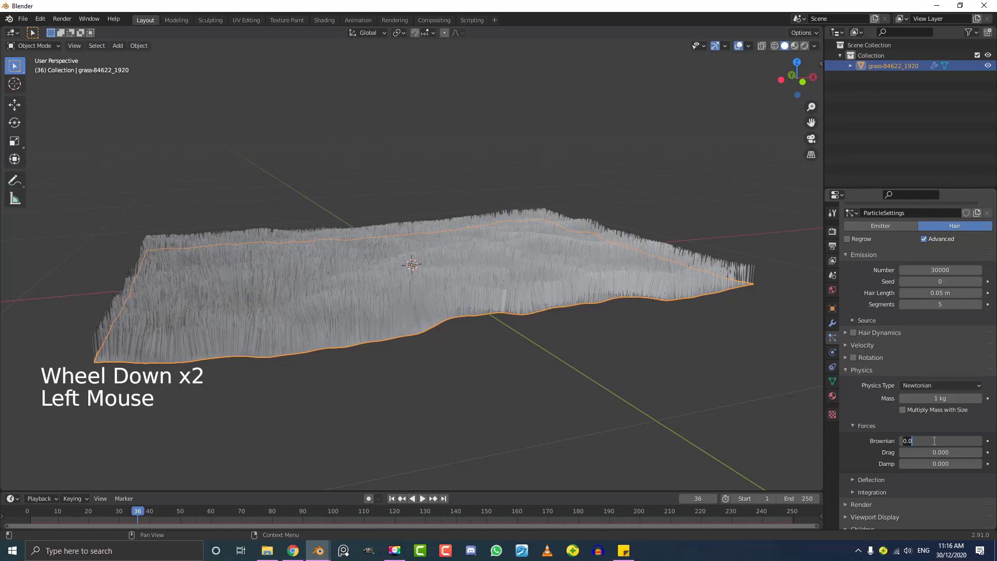
{"action": "type", "text": "2"}
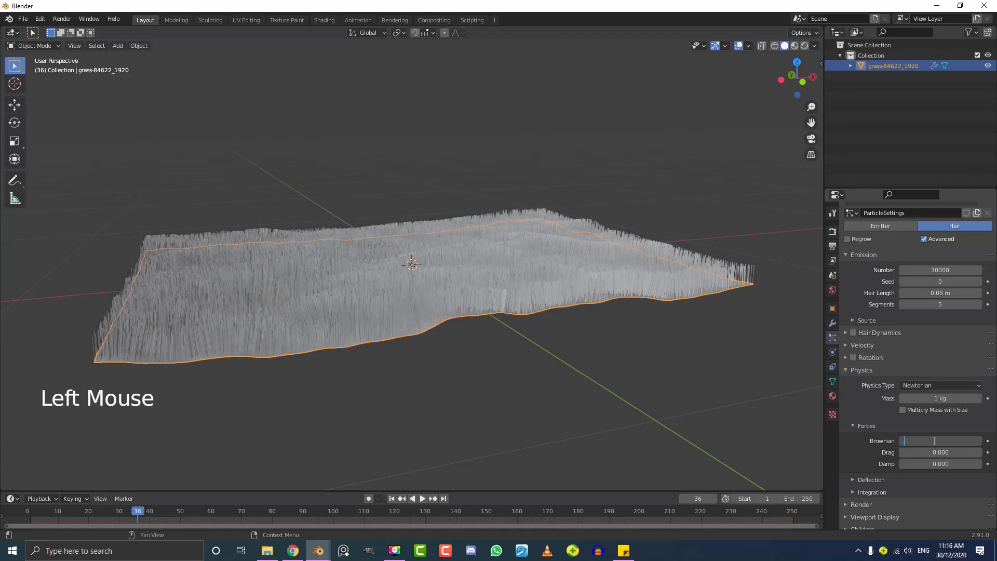
{"action": "key", "text": "Return"}
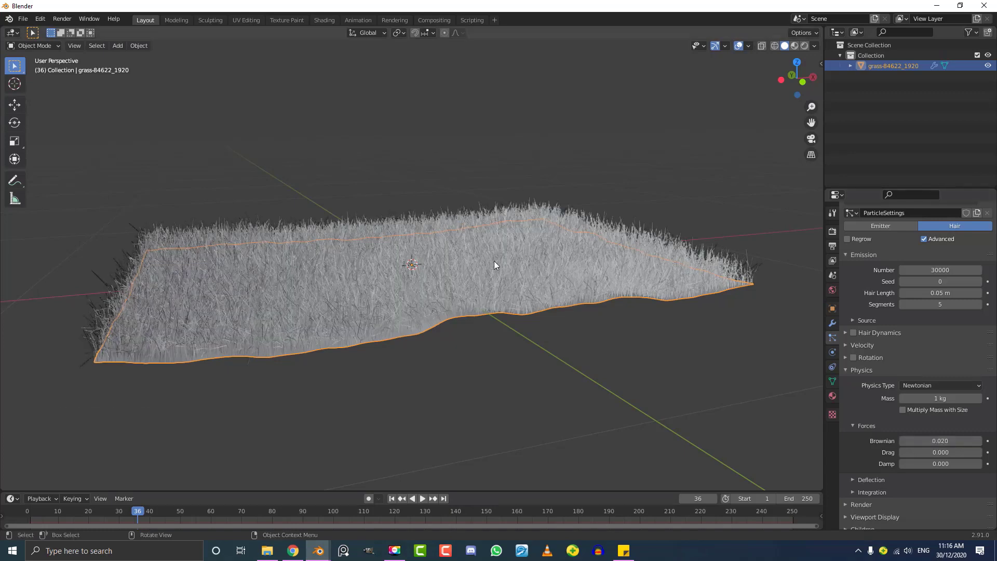
{"action": "middle_click_drag", "start_coordinate": [494, 261], "coordinate": [476, 245]}
{"action": "mouse_move", "coordinate": [347, 224]}
{"action": "middle_mouse_down"}
{"action": "mouse_move", "coordinate": [460, 269]}
{"action": "mouse_move", "coordinate": [468, 308]}
{"action": "mouse_move", "coordinate": [497, 261]}
{"action": "mouse_move", "coordinate": [532, 268]}
{"action": "middle_mouse_up"}
{"action": "scroll", "coordinate": [496, 260], "scroll_direction": "up", "scroll_amount": 3}
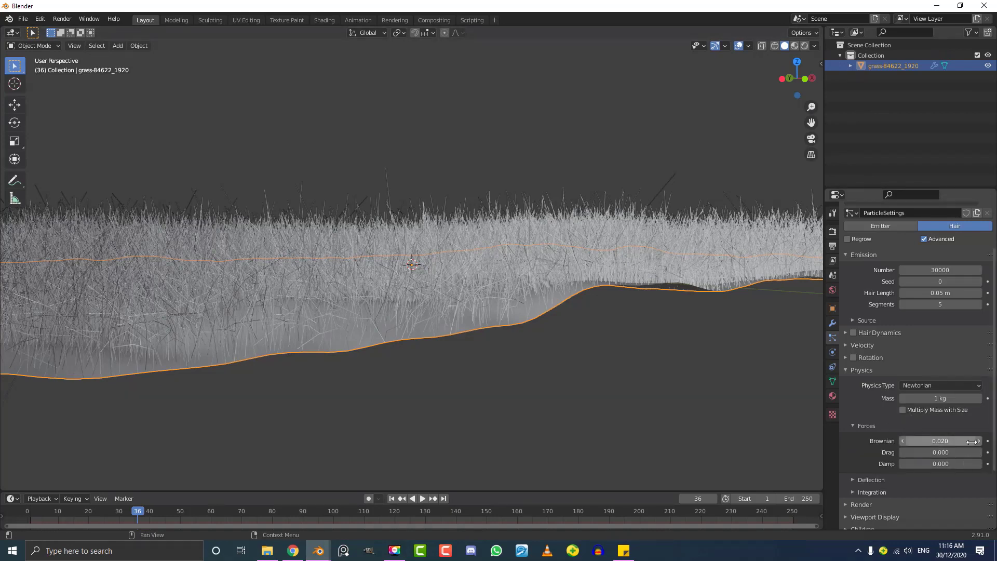
{"action": "scroll", "coordinate": [897, 327], "scroll_direction": "up", "scroll_amount": 2}
{"action": "scroll", "coordinate": [883, 356], "scroll_direction": "down", "scroll_amount": 1}
{"action": "scroll", "coordinate": [877, 375], "scroll_direction": "down", "scroll_amount": 2}
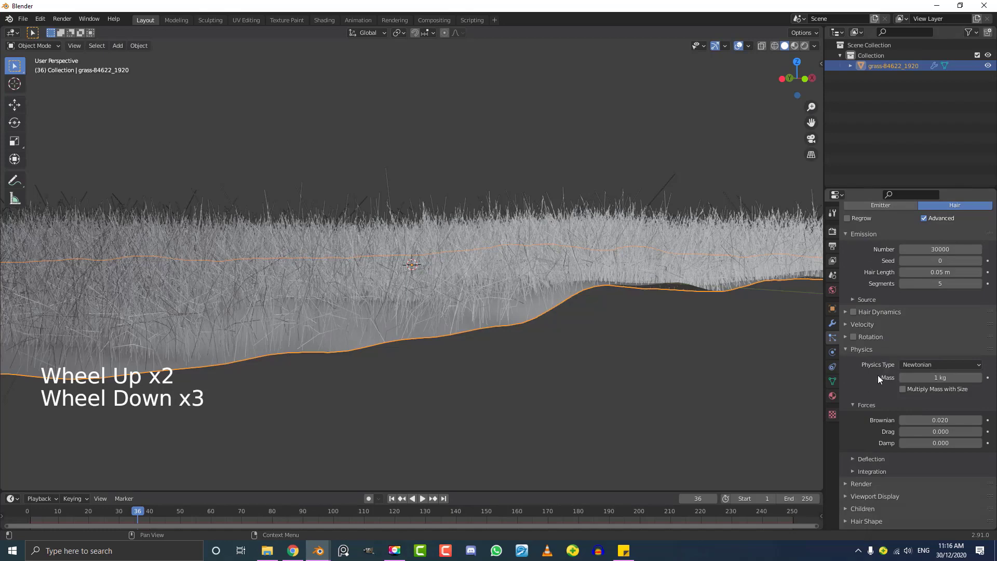
{"action": "scroll", "coordinate": [867, 466], "scroll_direction": "down", "scroll_amount": 2}
Step: Enable B-Spline hair paths in Render and keep the grass-84622_1920 material
{"action": "left_click", "coordinate": [855, 439]}
{"action": "scroll", "coordinate": [855, 443], "scroll_direction": "down", "scroll_amount": 3}
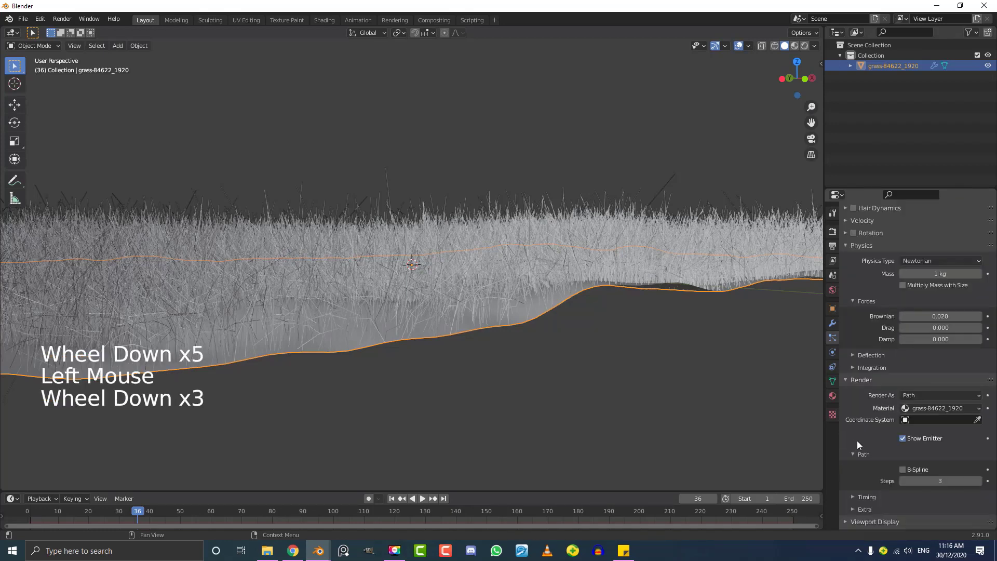
{"action": "left_click", "coordinate": [902, 470]}
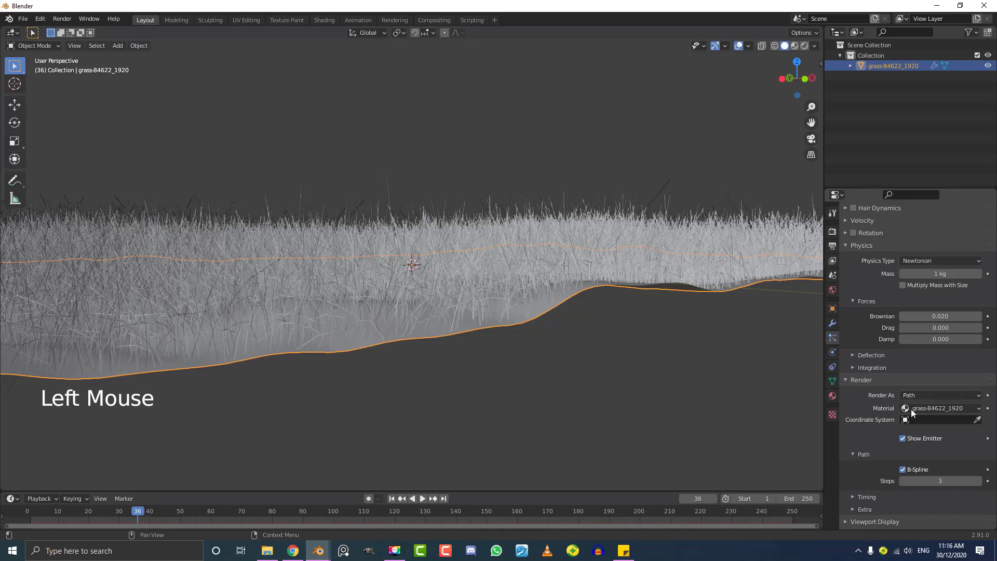
{"action": "left_click", "coordinate": [927, 409]}
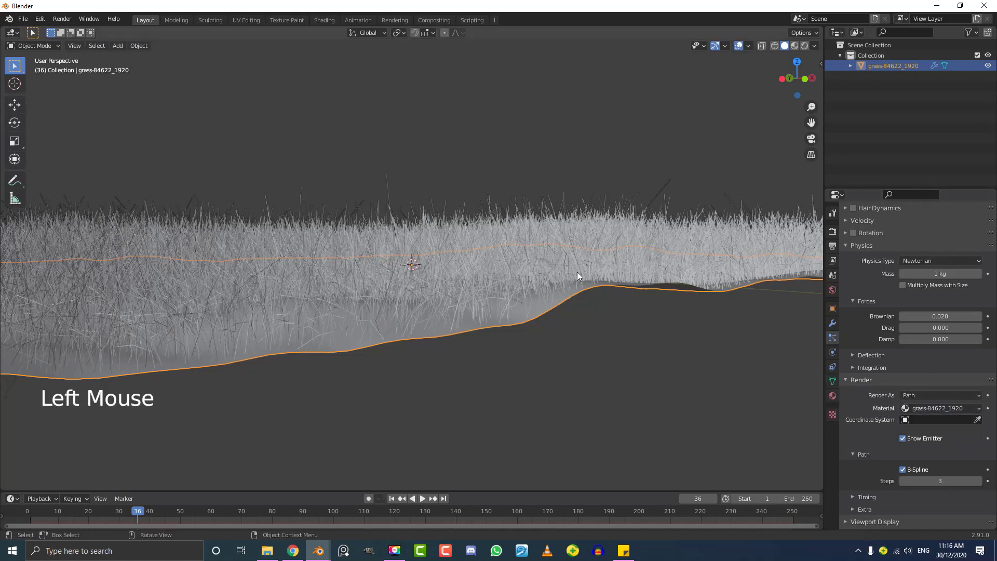
{"action": "left_click", "coordinate": [926, 408]}
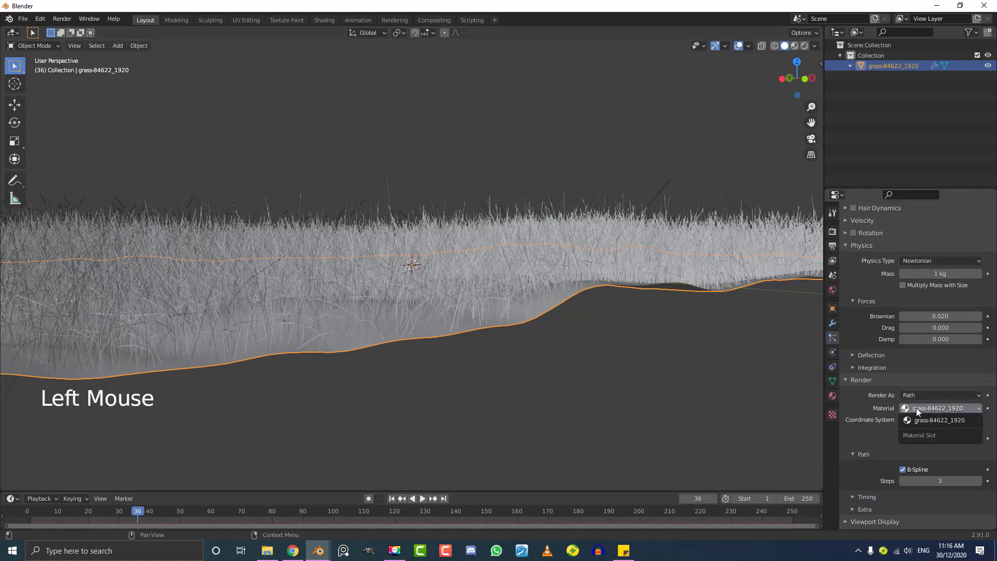
{"action": "left_click", "coordinate": [943, 419]}
{"action": "middle_click_drag", "start_coordinate": [633, 326], "coordinate": [583, 303]}
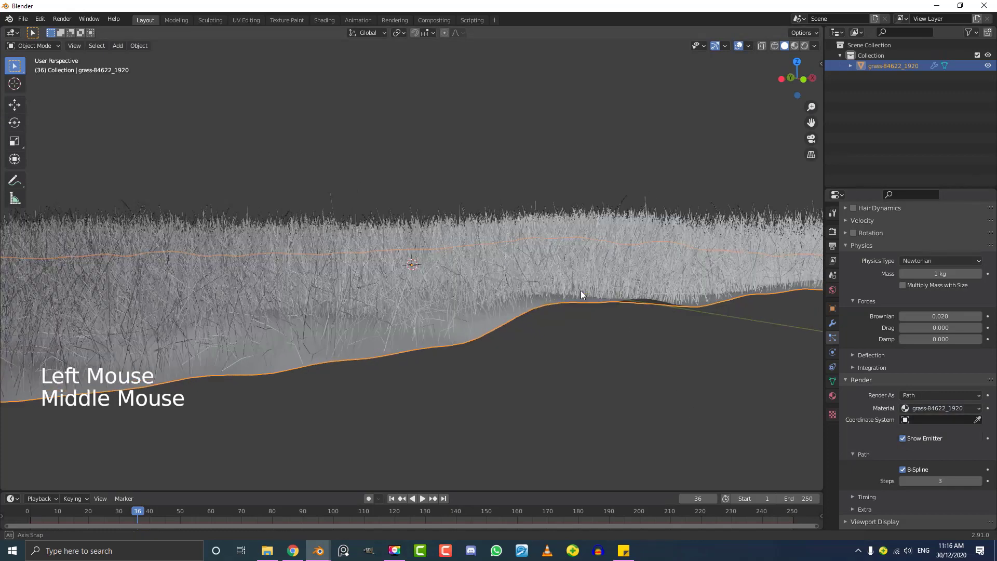
{"action": "scroll", "coordinate": [440, 262], "scroll_direction": "down", "scroll_amount": 2}
Step: Switch to Rendered shading and orbit around the grass patch from several angles
{"action": "key", "text": "z"}
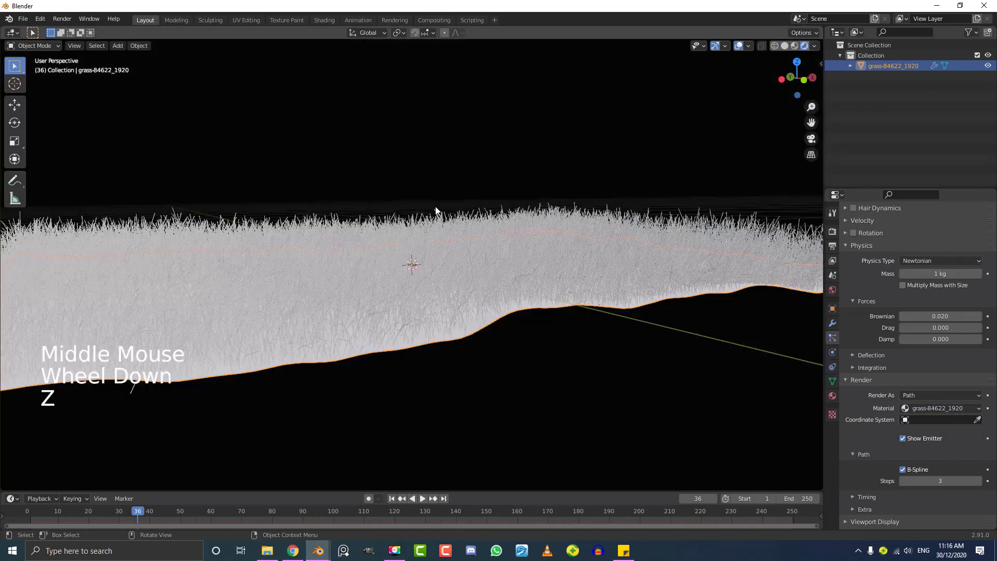
{"action": "scroll", "coordinate": [471, 234], "scroll_direction": "down", "scroll_amount": 3}
{"action": "middle_click_drag", "start_coordinate": [468, 233], "coordinate": [465, 268]}
{"action": "scroll", "coordinate": [465, 273], "scroll_direction": "up", "scroll_amount": 4}
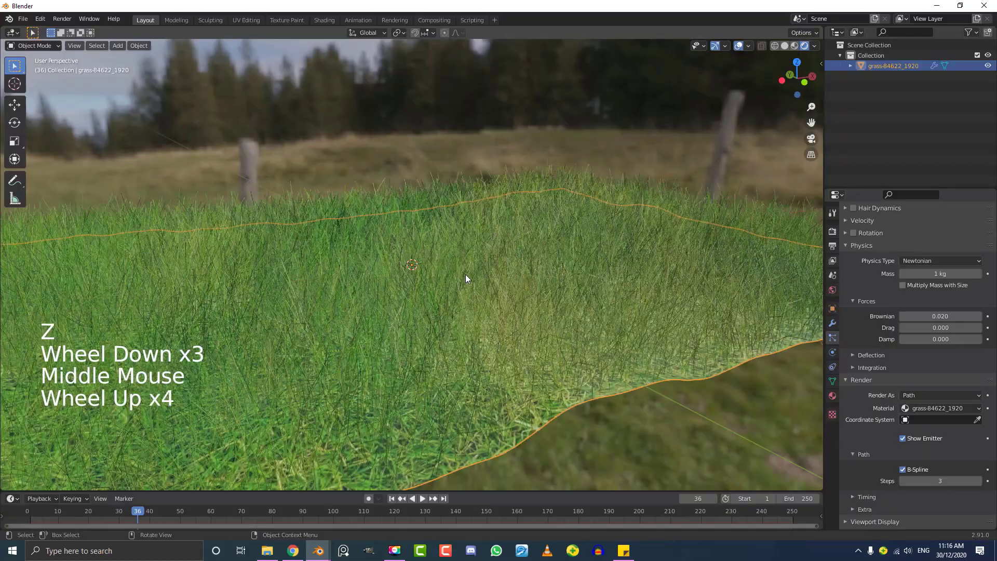
{"action": "middle_click_drag", "start_coordinate": [401, 286], "coordinate": [446, 288]}
{"action": "scroll", "coordinate": [514, 306], "scroll_direction": "up", "scroll_amount": 1}
{"action": "mouse_move", "coordinate": [514, 305]}
{"action": "middle_mouse_down"}
{"action": "mouse_move", "coordinate": [455, 318]}
{"action": "mouse_move", "coordinate": [490, 315]}
{"action": "middle_mouse_up"}
{"action": "scroll", "coordinate": [572, 322], "scroll_direction": "down", "scroll_amount": 3}
{"action": "mouse_move", "coordinate": [572, 322]}
{"action": "middle_mouse_down"}
{"action": "mouse_move", "coordinate": [527, 344]}
{"action": "mouse_move", "coordinate": [494, 334]}
{"action": "middle_mouse_up"}
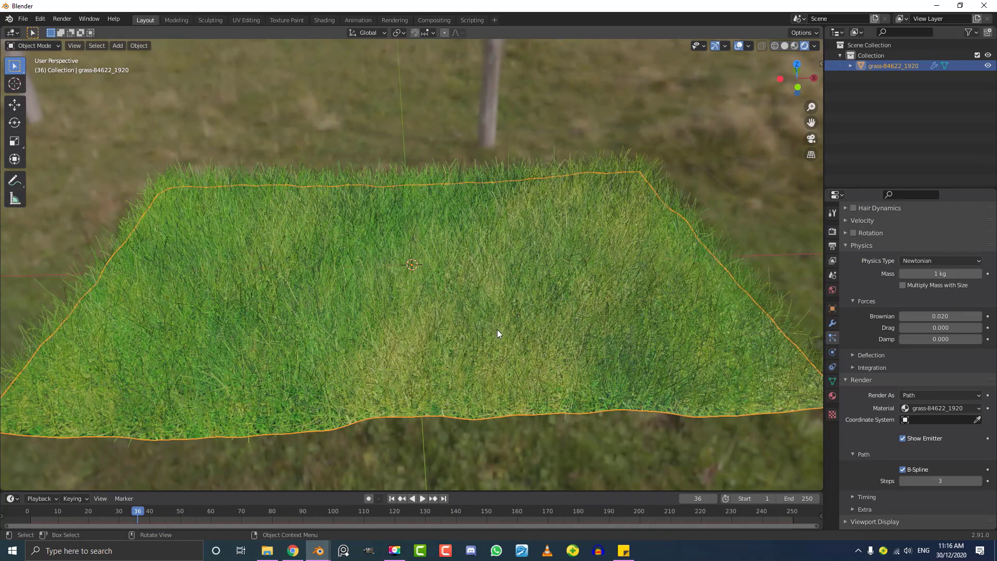
{"action": "scroll", "coordinate": [937, 371], "scroll_direction": "up", "scroll_amount": 3}
{"action": "scroll", "coordinate": [932, 276], "scroll_direction": "up", "scroll_amount": 4}
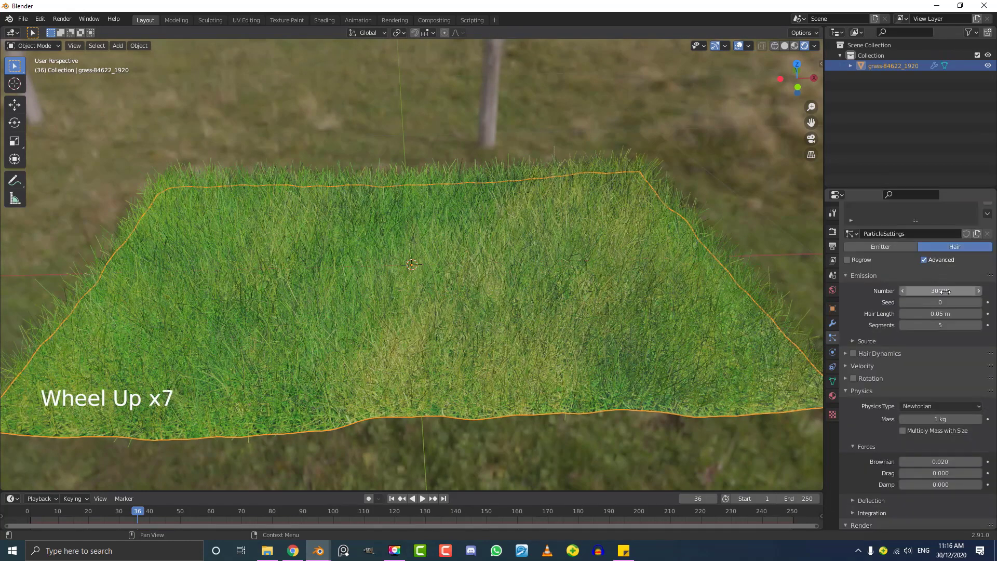
{"action": "mouse_move", "coordinate": [631, 258]}
{"action": "middle_mouse_down"}
{"action": "mouse_move", "coordinate": [601, 309]}
{"action": "mouse_move", "coordinate": [590, 305]}
{"action": "middle_mouse_up"}
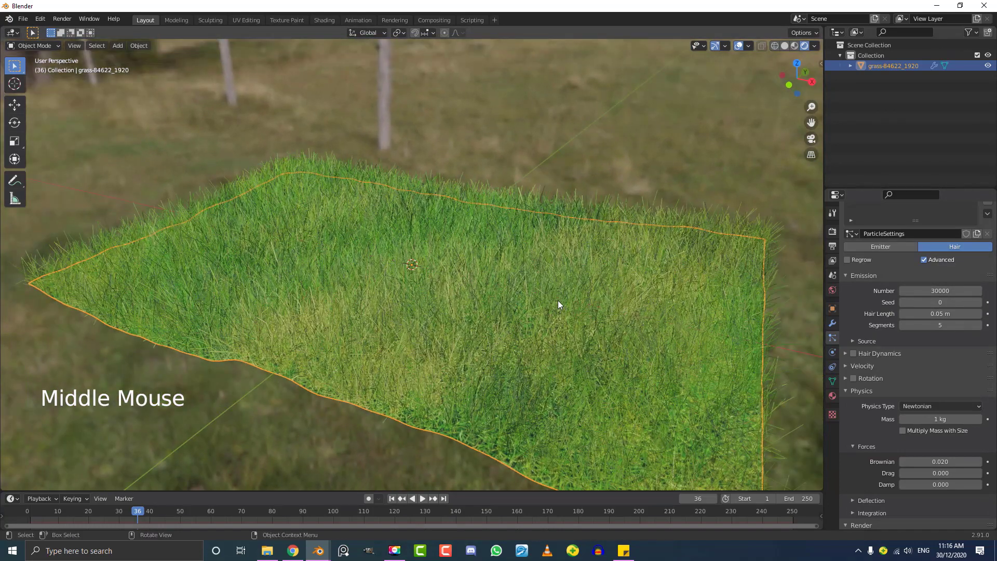
{"action": "middle_click_drag", "start_coordinate": [465, 302], "coordinate": [530, 316]}
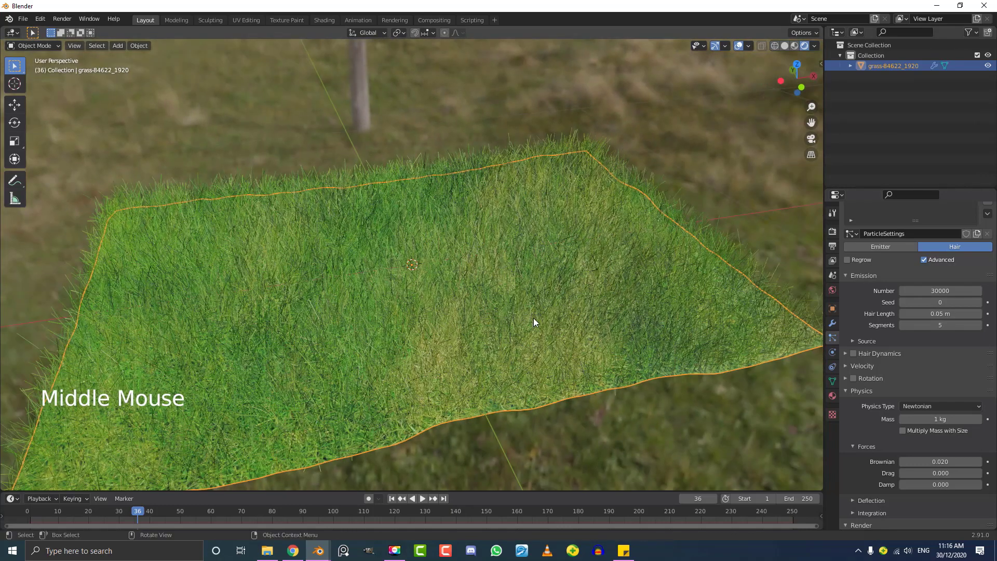
Step: In Render Properties enable Film > Transparent and deselect the grass
{"action": "left_click", "coordinate": [834, 231]}
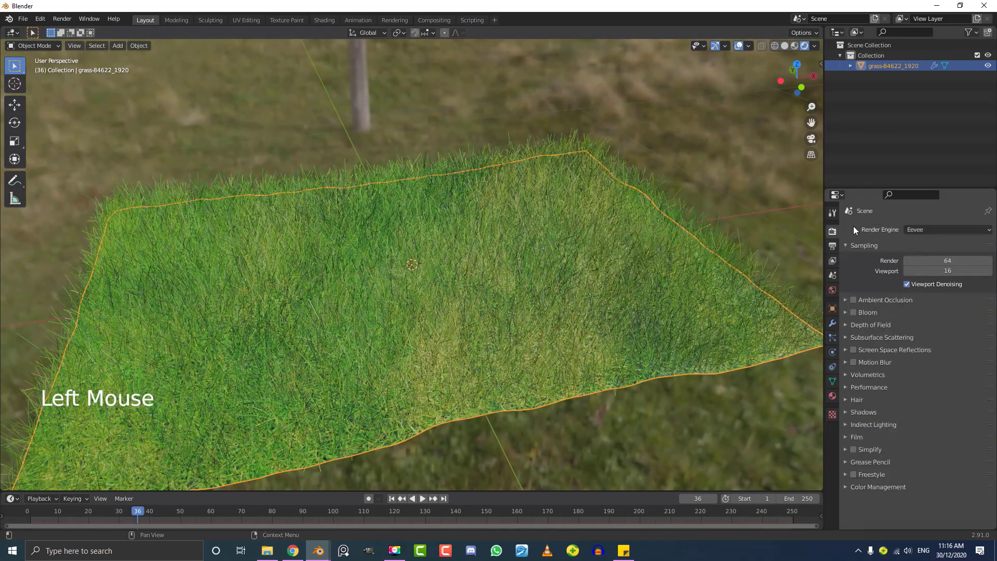
{"action": "left_click", "coordinate": [855, 436]}
{"action": "left_click", "coordinate": [904, 464]}
{"action": "scroll", "coordinate": [618, 423], "scroll_direction": "up", "scroll_amount": 2}
{"action": "mouse_move", "coordinate": [617, 423]}
{"action": "middle_mouse_down"}
{"action": "mouse_move", "coordinate": [504, 368]}
{"action": "mouse_move", "coordinate": [551, 342]}
{"action": "mouse_move", "coordinate": [537, 340]}
{"action": "mouse_move", "coordinate": [606, 322]}
{"action": "mouse_move", "coordinate": [596, 325]}
{"action": "middle_mouse_up"}
{"action": "key", "text": "alt+a"}
{"action": "scroll", "coordinate": [500, 366], "scroll_direction": "down", "scroll_amount": 1}
{"action": "scroll", "coordinate": [499, 366], "scroll_direction": "down", "scroll_amount": 2}
{"action": "scroll", "coordinate": [645, 361], "scroll_direction": "up", "scroll_amount": 1}
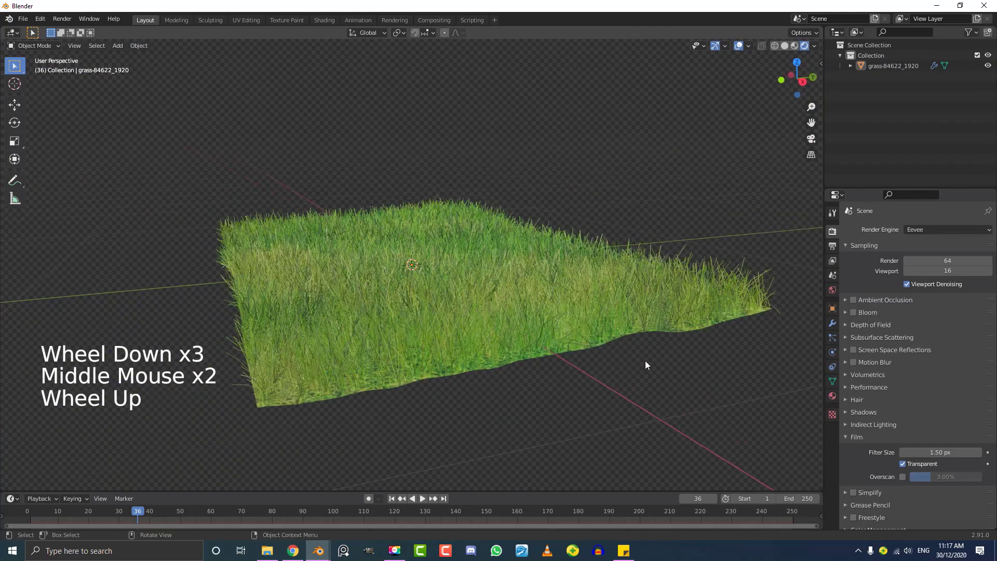
{"action": "scroll", "coordinate": [645, 361], "scroll_direction": "up", "scroll_amount": 1}
Step: Orbit to inspect the grass over the transparent backdrop, then reselect the plane
{"action": "mouse_move", "coordinate": [645, 361]}
{"action": "middle_mouse_down"}
{"action": "mouse_move", "coordinate": [598, 354]}
{"action": "mouse_move", "coordinate": [638, 372]}
{"action": "mouse_move", "coordinate": [589, 379]}
{"action": "mouse_move", "coordinate": [605, 325]}
{"action": "mouse_move", "coordinate": [542, 336]}
{"action": "mouse_move", "coordinate": [470, 323]}
{"action": "mouse_move", "coordinate": [507, 318]}
{"action": "middle_mouse_up"}
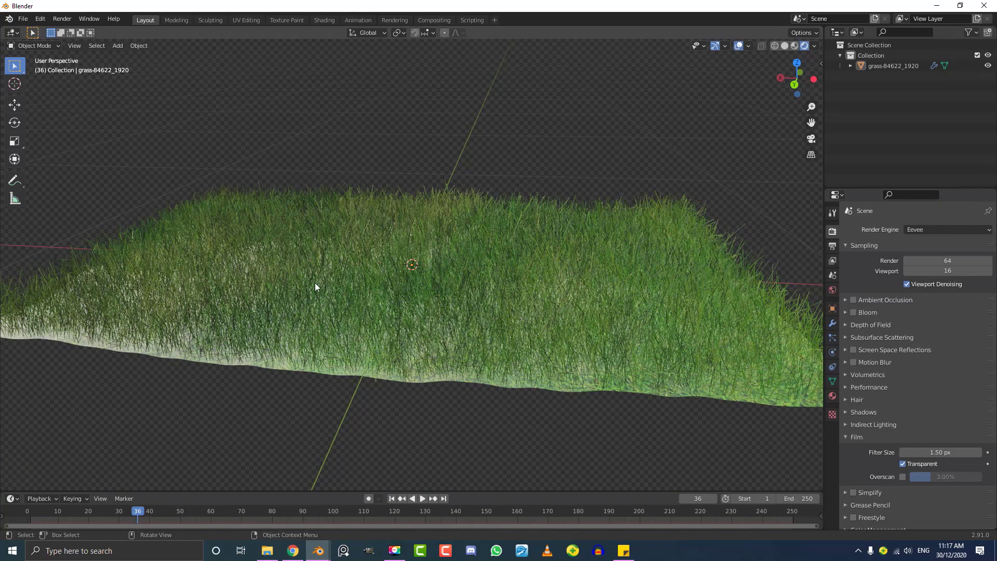
{"action": "middle_click_drag", "start_coordinate": [326, 287], "coordinate": [663, 310]}
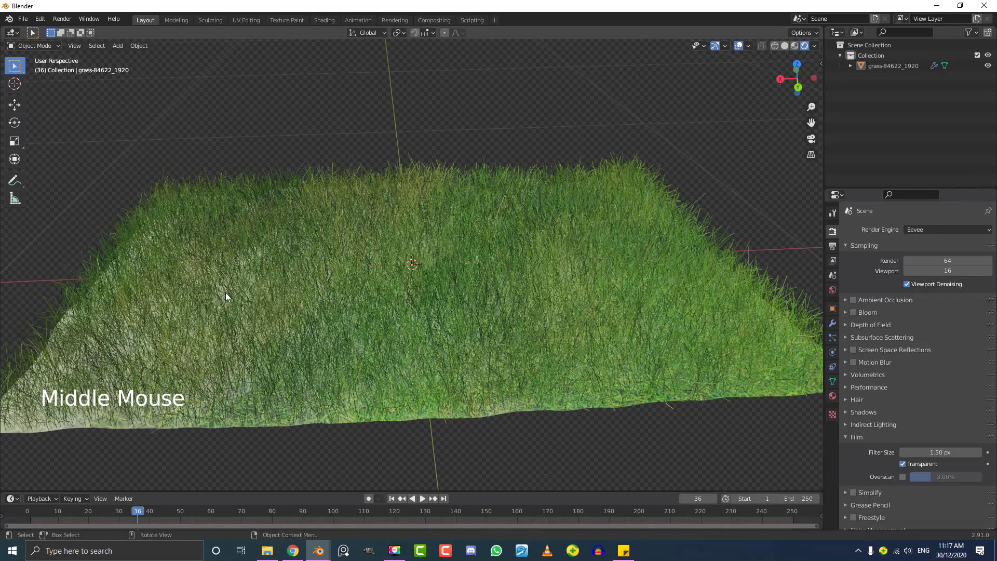
{"action": "middle_click_drag", "start_coordinate": [225, 295], "coordinate": [256, 349]}
{"action": "mouse_move", "coordinate": [556, 379]}
{"action": "middle_mouse_down"}
{"action": "mouse_move", "coordinate": [528, 363]}
{"action": "mouse_move", "coordinate": [532, 353]}
{"action": "mouse_move", "coordinate": [581, 342]}
{"action": "middle_mouse_up"}
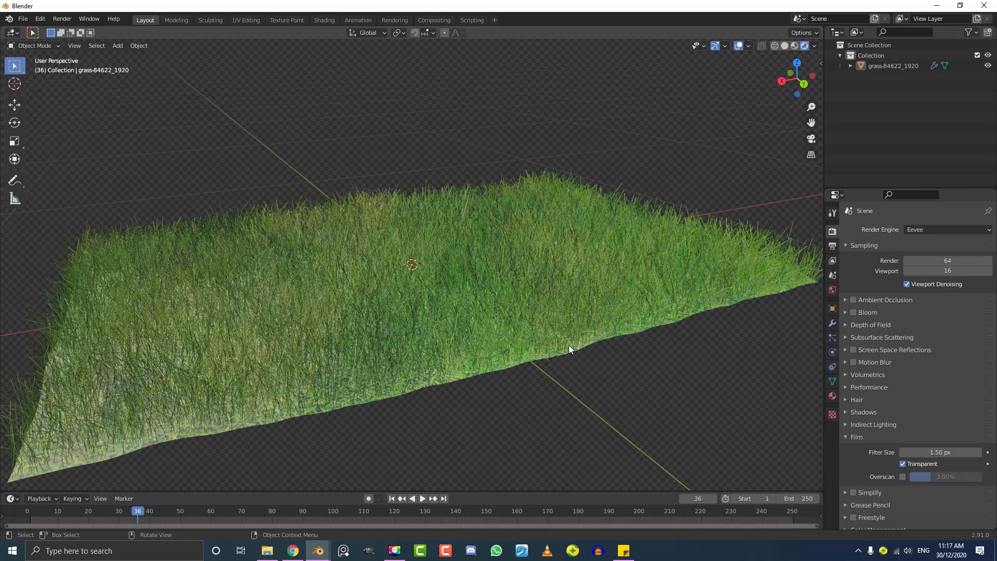
{"action": "mouse_move", "coordinate": [594, 376]}
{"action": "middle_mouse_down"}
{"action": "mouse_move", "coordinate": [551, 376]}
{"action": "mouse_move", "coordinate": [572, 372]}
{"action": "middle_mouse_up"}
{"action": "left_click", "coordinate": [572, 372]}
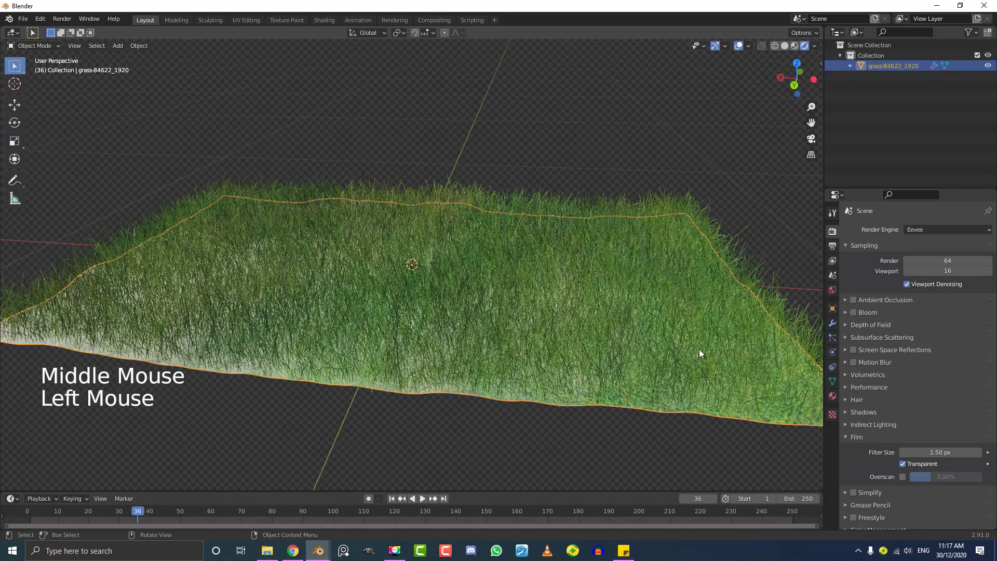
Step: Raise the hair particle Number to 500000 and inspect the denser grass
{"action": "left_click", "coordinate": [833, 337]}
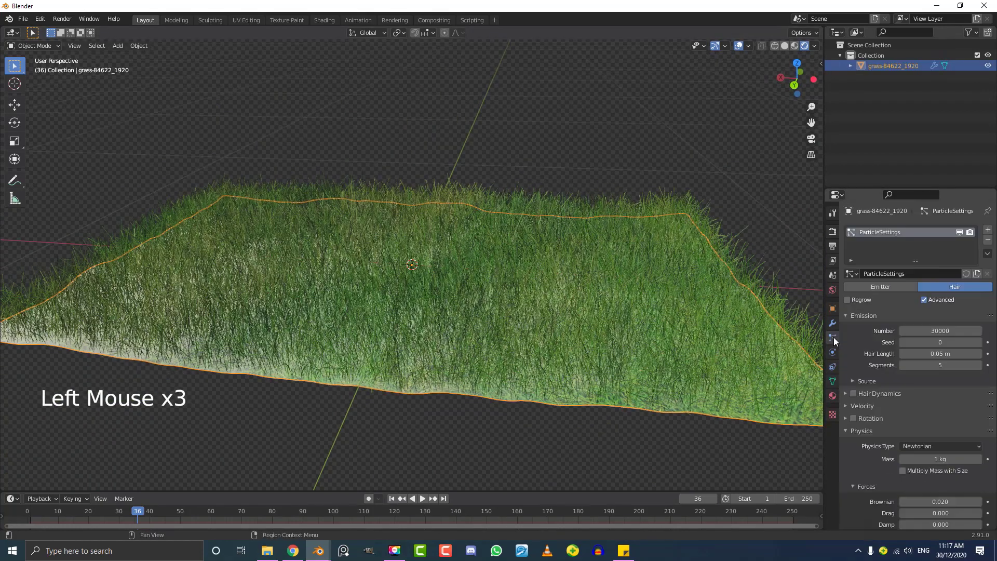
{"action": "left_click", "coordinate": [927, 331]}
{"action": "type", "text": "50000"}
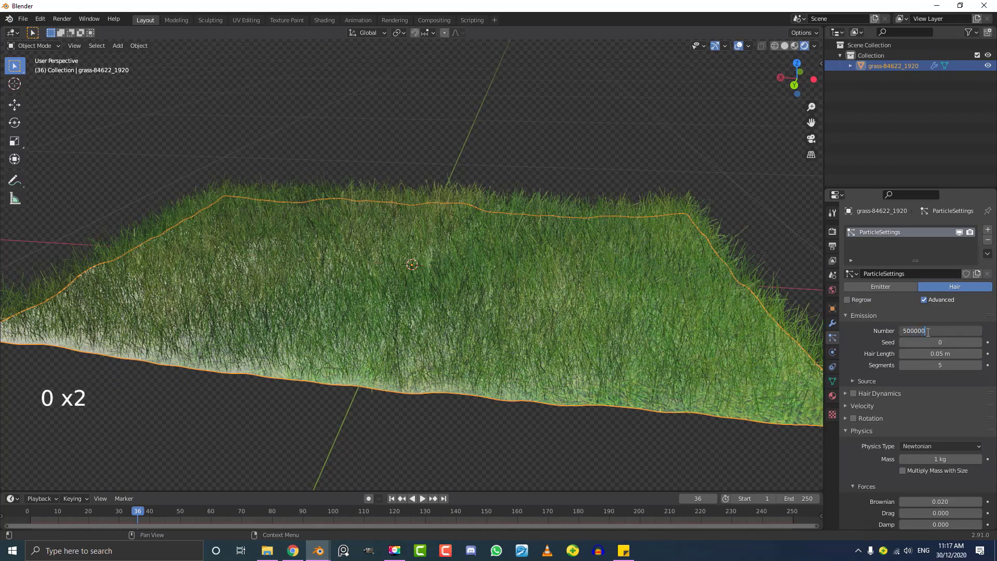
{"action": "key", "text": "Return"}
{"action": "mouse_move", "coordinate": [416, 332]}
{"action": "middle_mouse_down"}
{"action": "mouse_move", "coordinate": [399, 325]}
{"action": "mouse_move", "coordinate": [451, 354]}
{"action": "middle_mouse_up"}
{"action": "scroll", "coordinate": [433, 332], "scroll_direction": "up", "scroll_amount": 2}
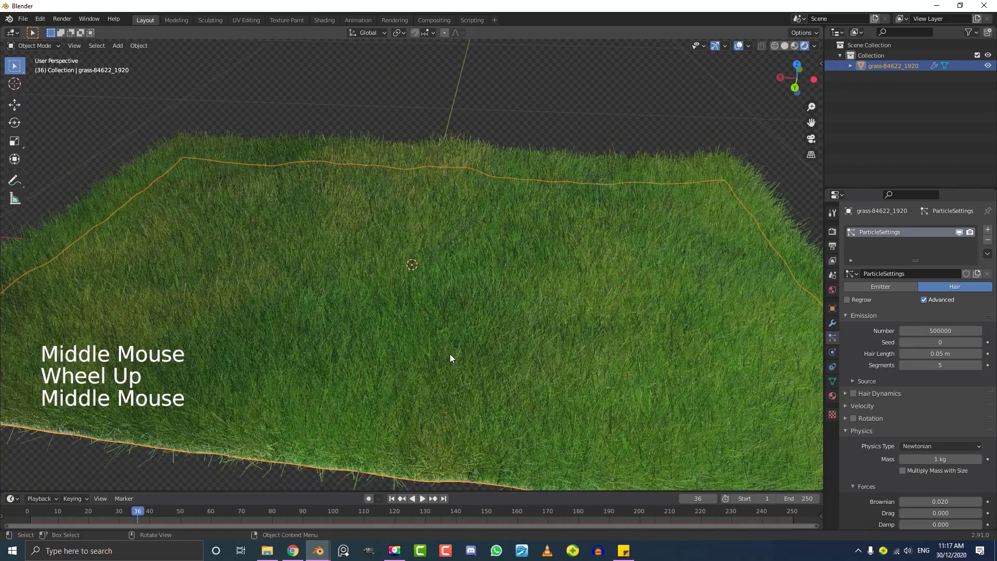
{"action": "key", "text": "alt+a"}
{"action": "scroll", "coordinate": [450, 354], "scroll_direction": "down", "scroll_amount": 2}
{"action": "mouse_move", "coordinate": [522, 353]}
{"action": "middle_mouse_down"}
{"action": "mouse_move", "coordinate": [400, 348]}
{"action": "mouse_move", "coordinate": [462, 344]}
{"action": "mouse_move", "coordinate": [440, 317]}
{"action": "mouse_move", "coordinate": [400, 329]}
{"action": "mouse_move", "coordinate": [449, 330]}
{"action": "mouse_move", "coordinate": [410, 352]}
{"action": "mouse_move", "coordinate": [457, 361]}
{"action": "mouse_move", "coordinate": [384, 354]}
{"action": "middle_mouse_up"}
{"action": "scroll", "coordinate": [451, 355], "scroll_direction": "up", "scroll_amount": 2}
{"action": "scroll", "coordinate": [460, 360], "scroll_direction": "up", "scroll_amount": 1}
{"action": "scroll", "coordinate": [439, 365], "scroll_direction": "down", "scroll_amount": 1}
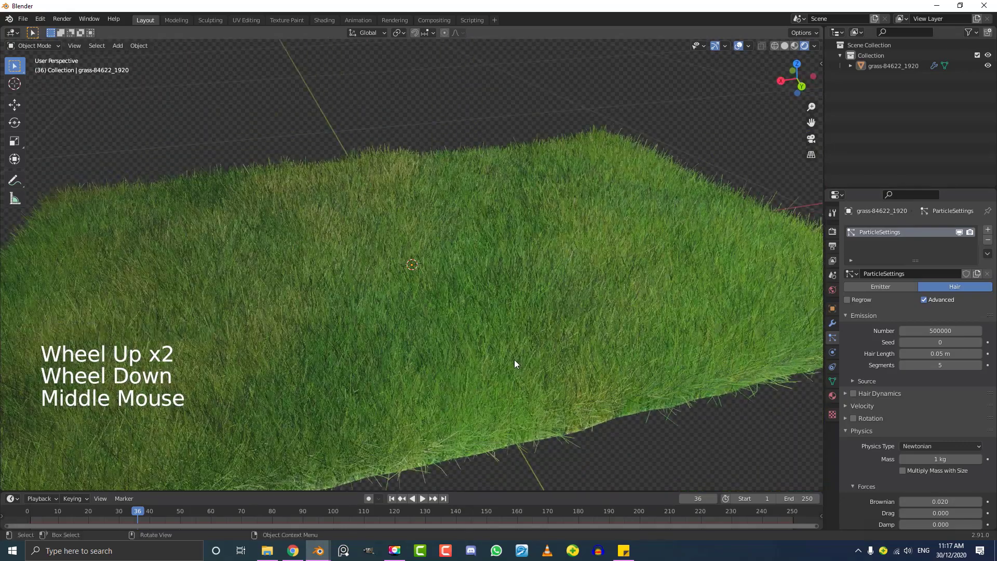